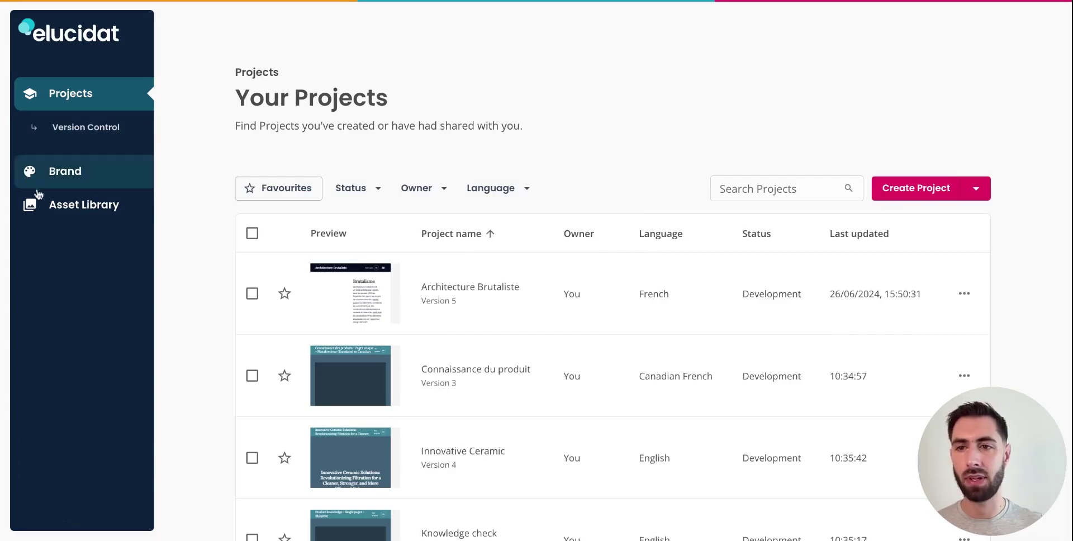
Browse the uploaded images and audio in the Asset Library and show the Add assets options
{"action": "left_click", "coordinate": [71, 206]}
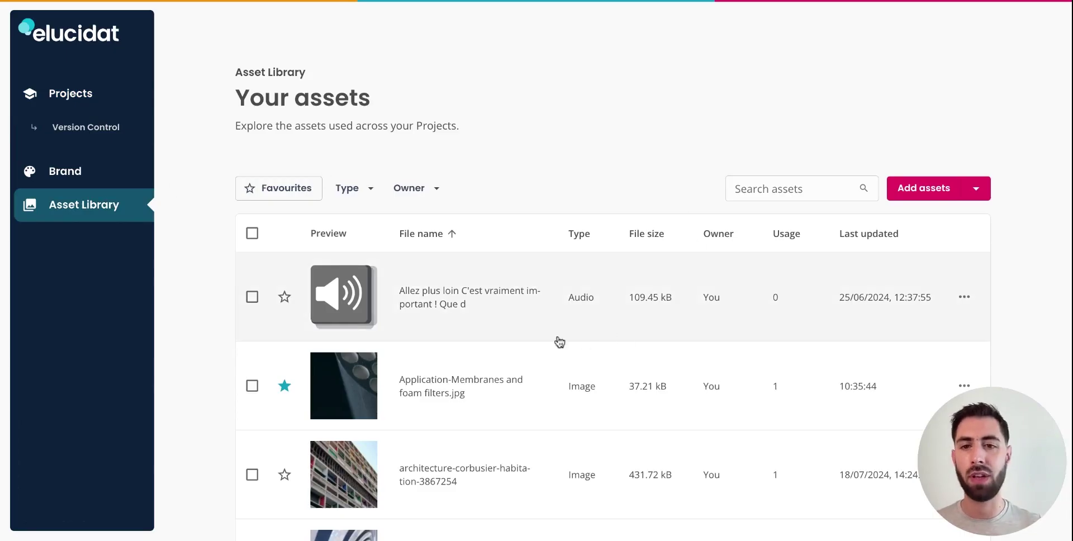
{"action": "scroll", "coordinate": [544, 342], "scroll_direction": "down", "scroll_amount": 6}
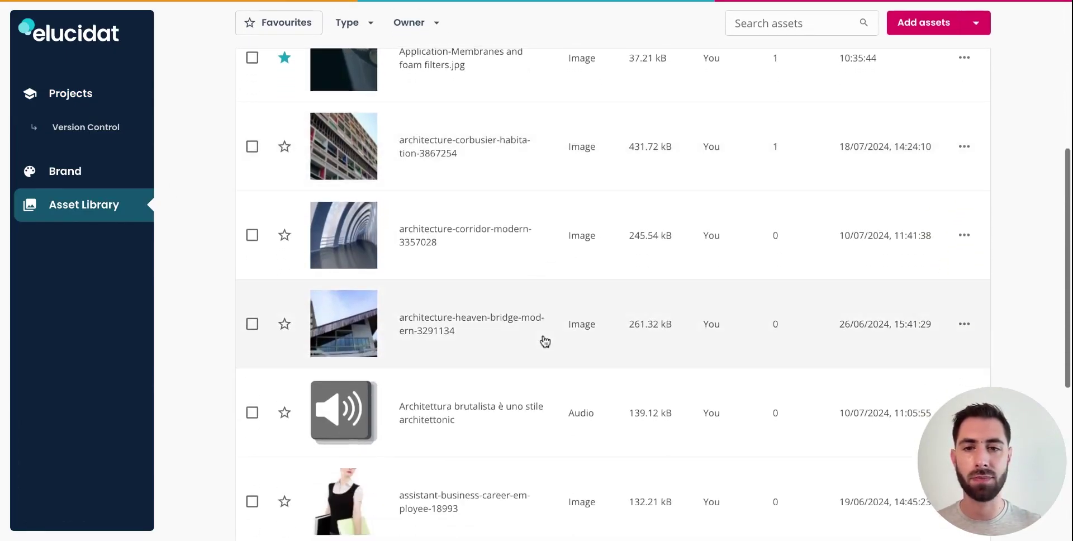
{"action": "scroll", "coordinate": [545, 342], "scroll_direction": "up", "scroll_amount": 5}
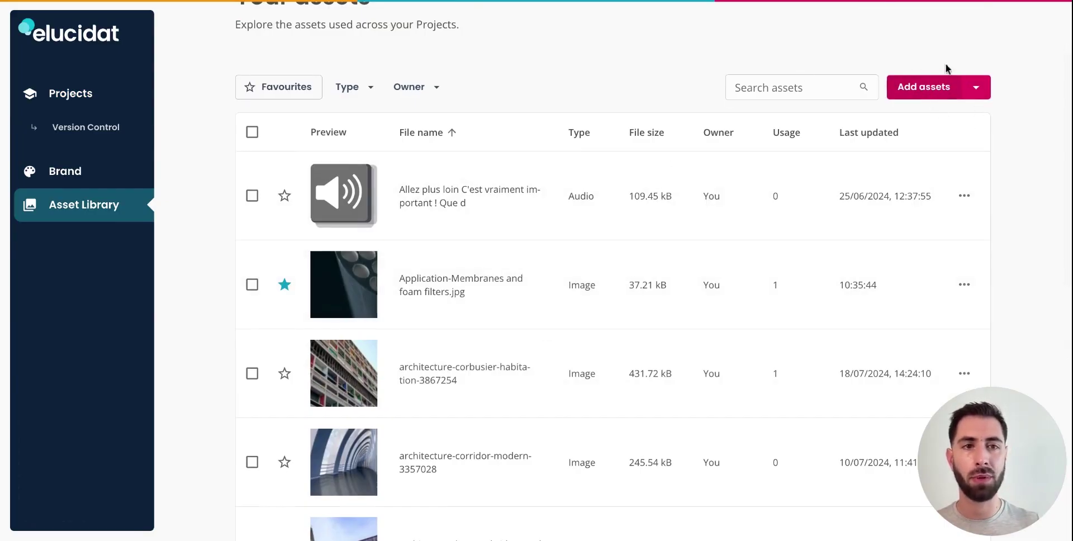
{"action": "left_click", "coordinate": [988, 89]}
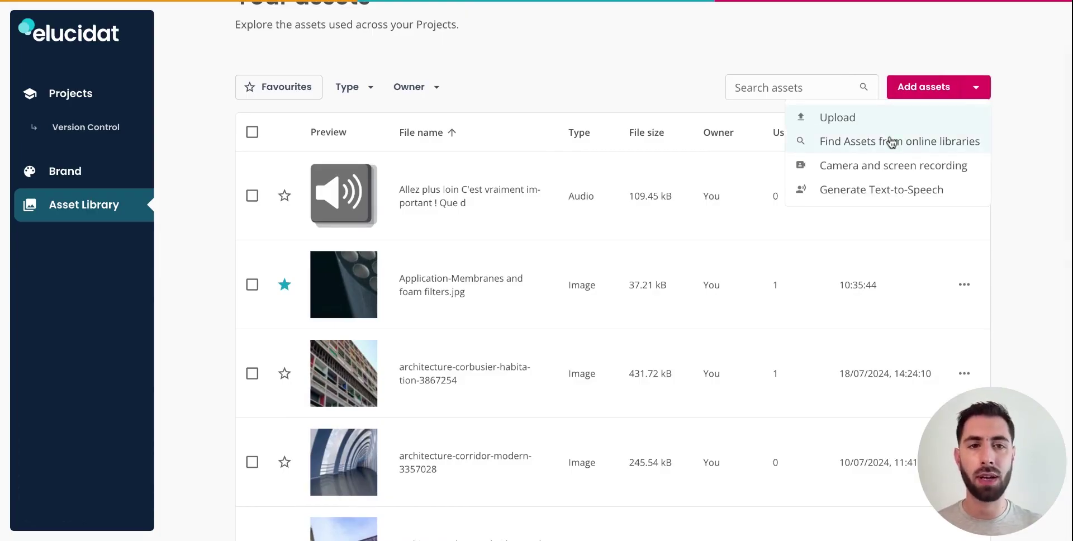
Go to the Brand page and open My new Brand Style for editing
{"action": "left_click", "coordinate": [924, 166]}
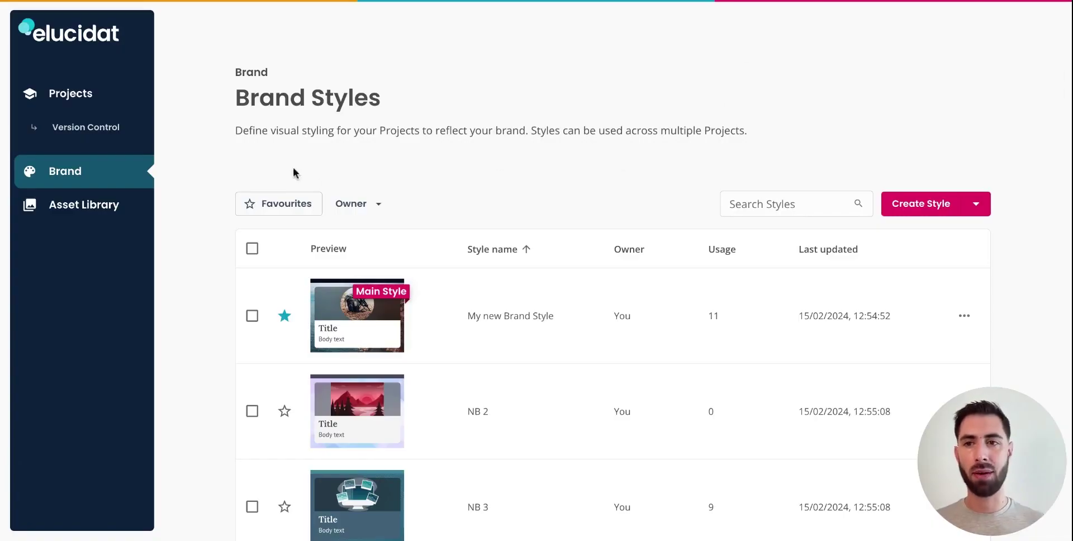
{"action": "left_click", "coordinate": [84, 172]}
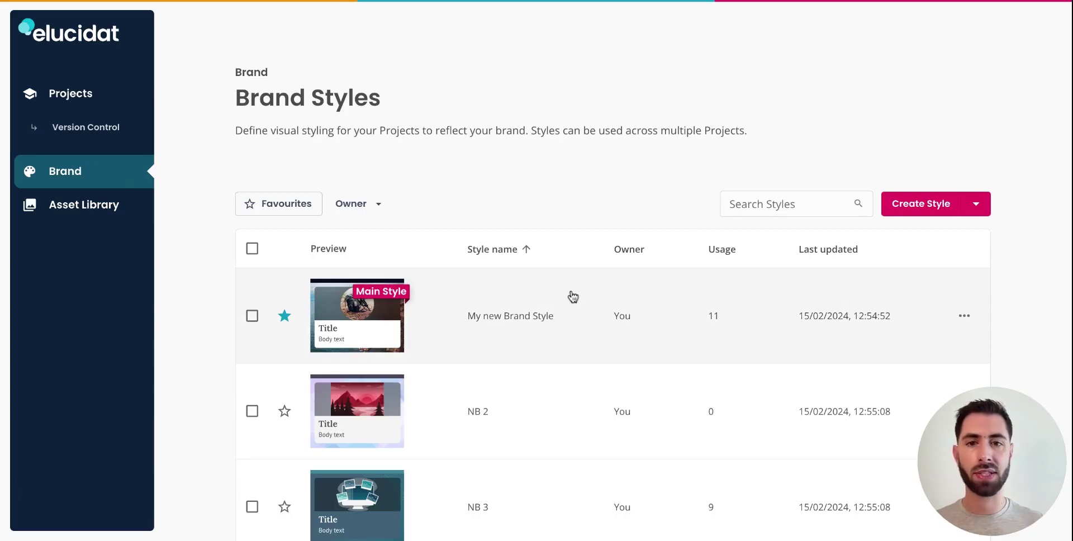
{"action": "scroll", "coordinate": [573, 296], "scroll_direction": "down", "scroll_amount": 3}
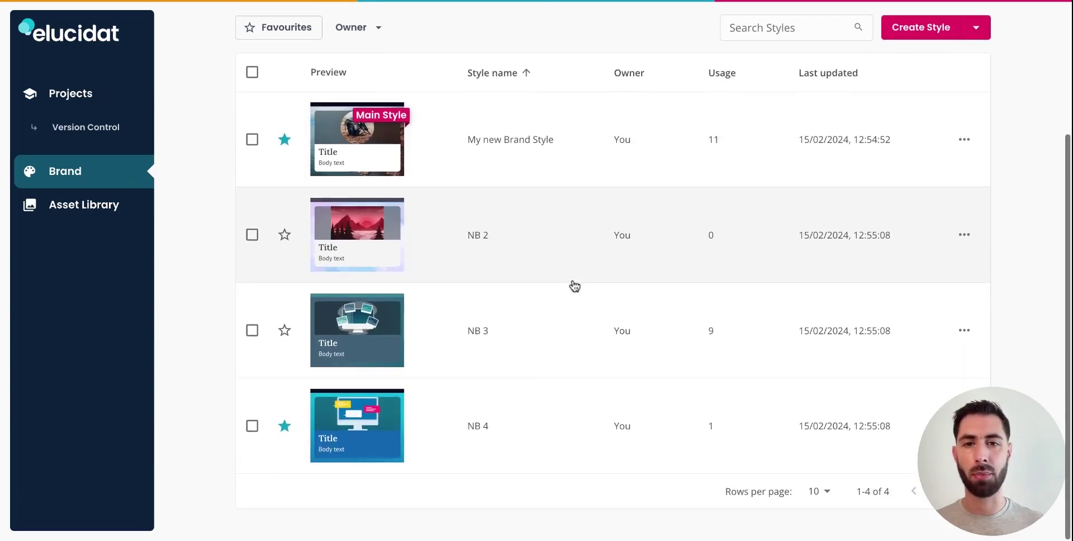
{"action": "left_click", "coordinate": [551, 159]}
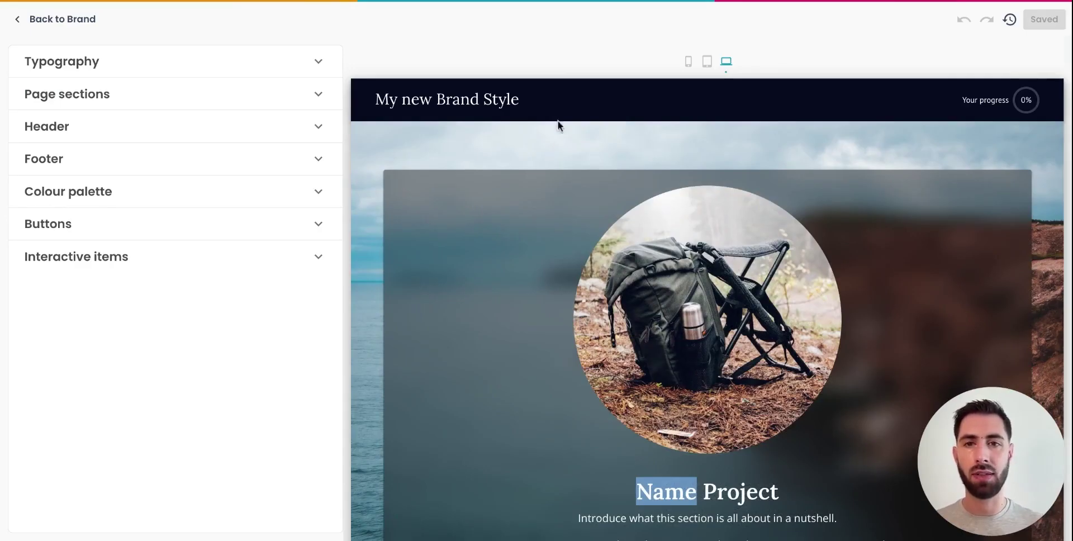
Review its Typography and Colour palette settings, then return to the Brand Styles list
{"action": "left_click", "coordinate": [290, 63]}
{"action": "scroll", "coordinate": [270, 168], "scroll_direction": "down", "scroll_amount": 7}
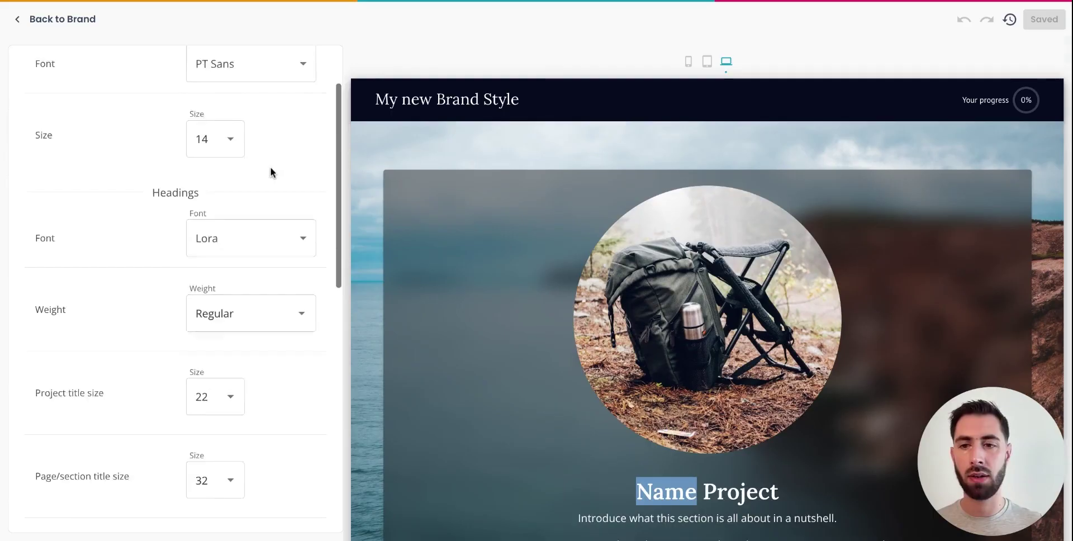
{"action": "scroll", "coordinate": [268, 172], "scroll_direction": "up", "scroll_amount": 7}
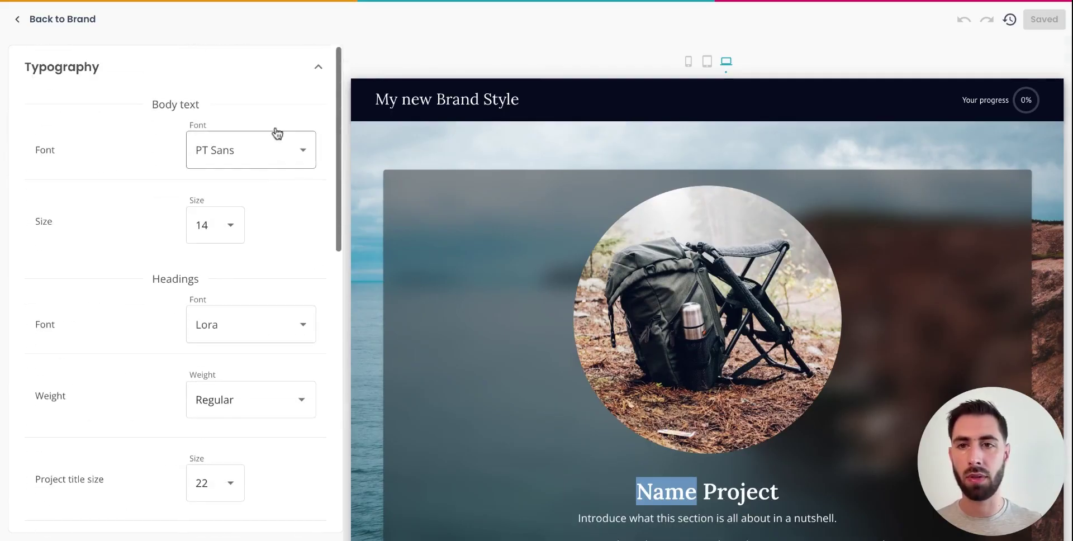
{"action": "left_click", "coordinate": [275, 71]}
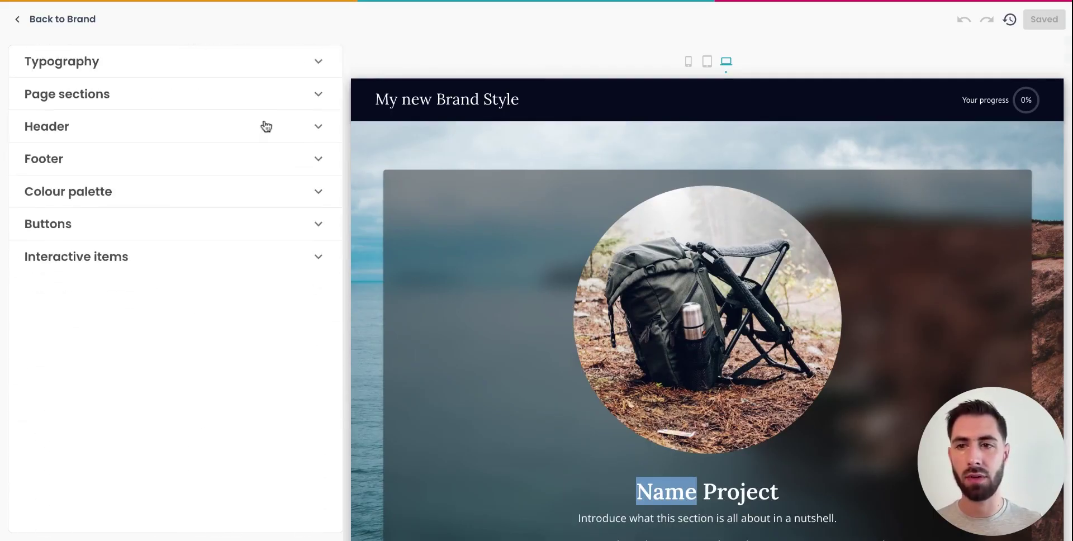
{"action": "left_click", "coordinate": [251, 193]}
{"action": "scroll", "coordinate": [252, 193], "scroll_direction": "down", "scroll_amount": 1}
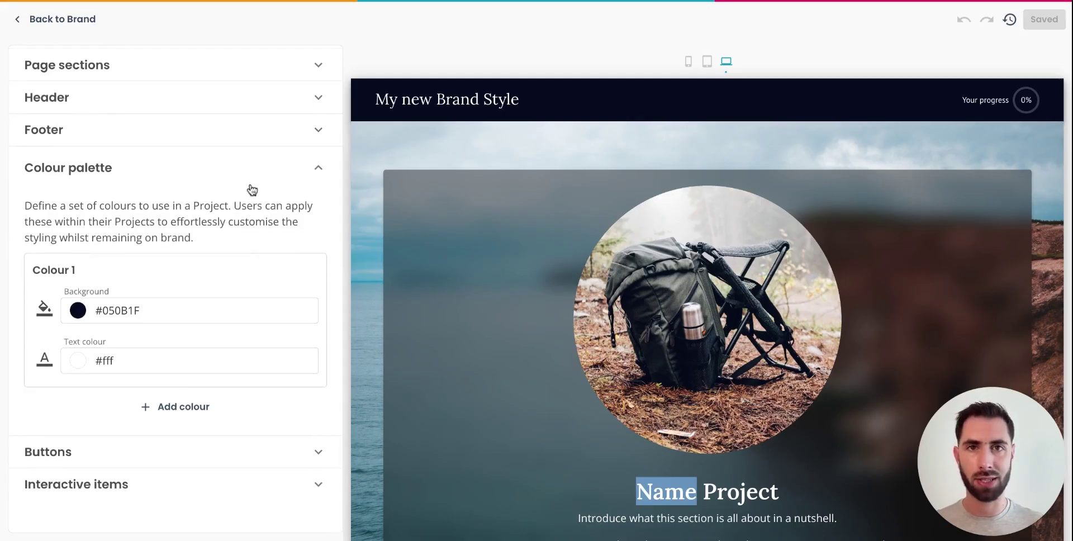
{"action": "left_click", "coordinate": [69, 19]}
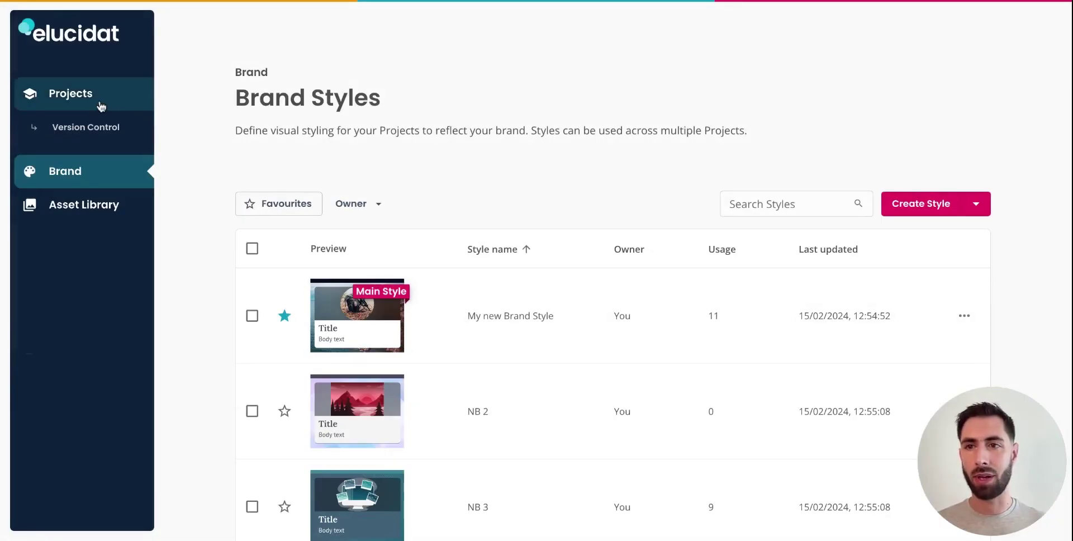
On Your Projects, try the Status and Language filters, then show the Create Project options
{"action": "left_click", "coordinate": [101, 107]}
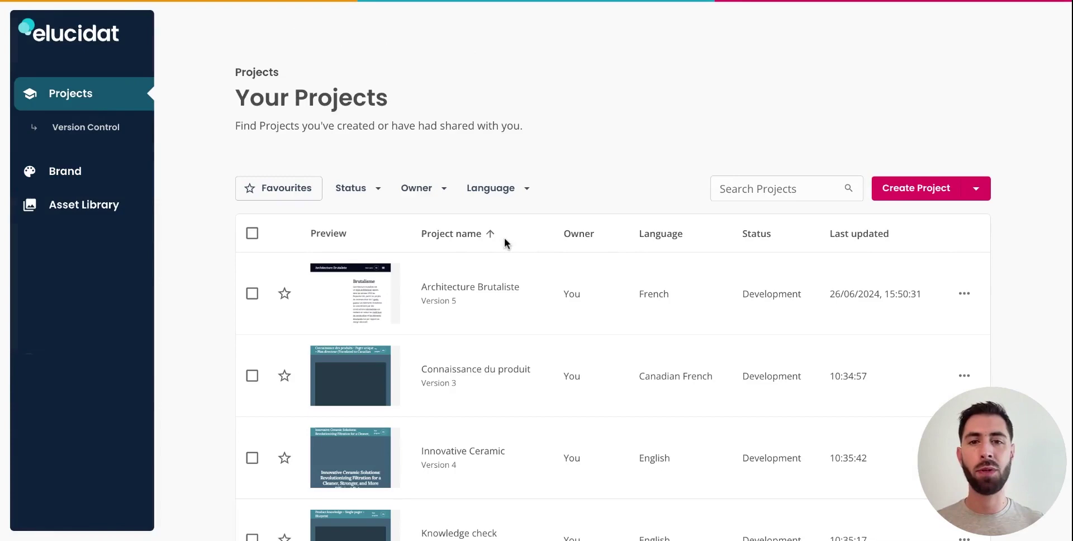
{"action": "scroll", "coordinate": [506, 240], "scroll_direction": "down", "scroll_amount": 6}
{"action": "scroll", "coordinate": [507, 242], "scroll_direction": "up", "scroll_amount": 6}
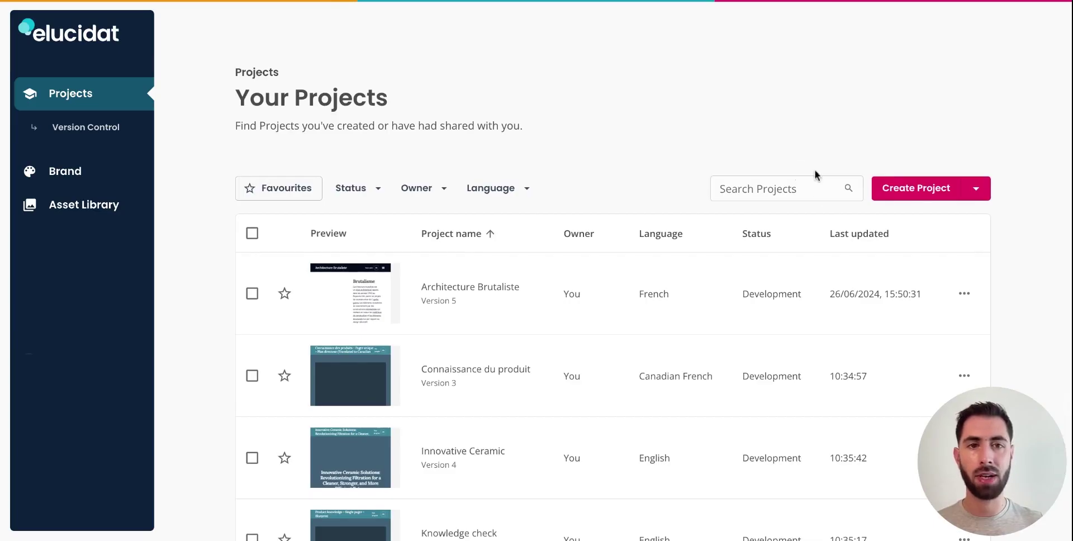
{"action": "left_click", "coordinate": [363, 189]}
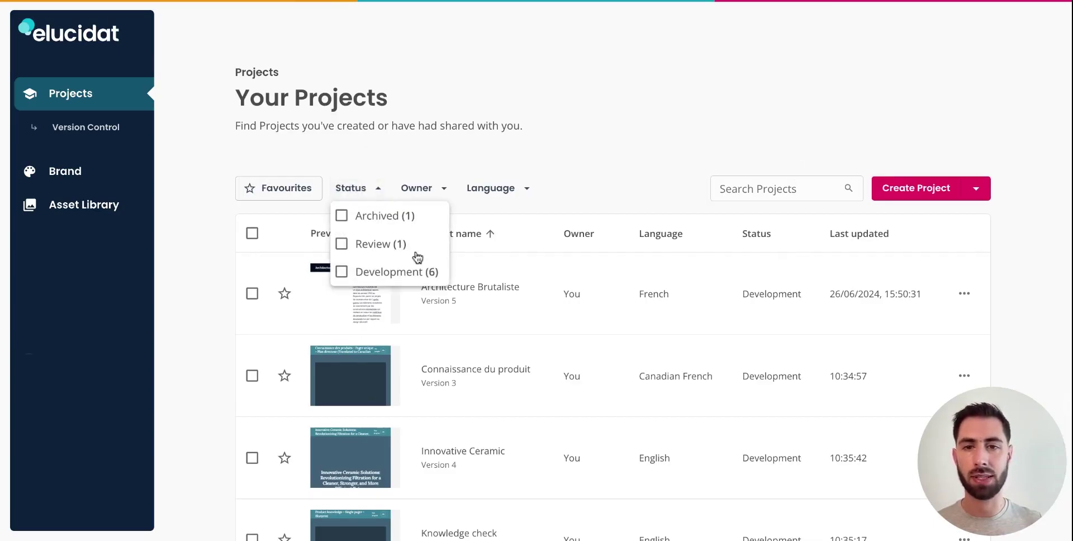
{"action": "left_click", "coordinate": [493, 190]}
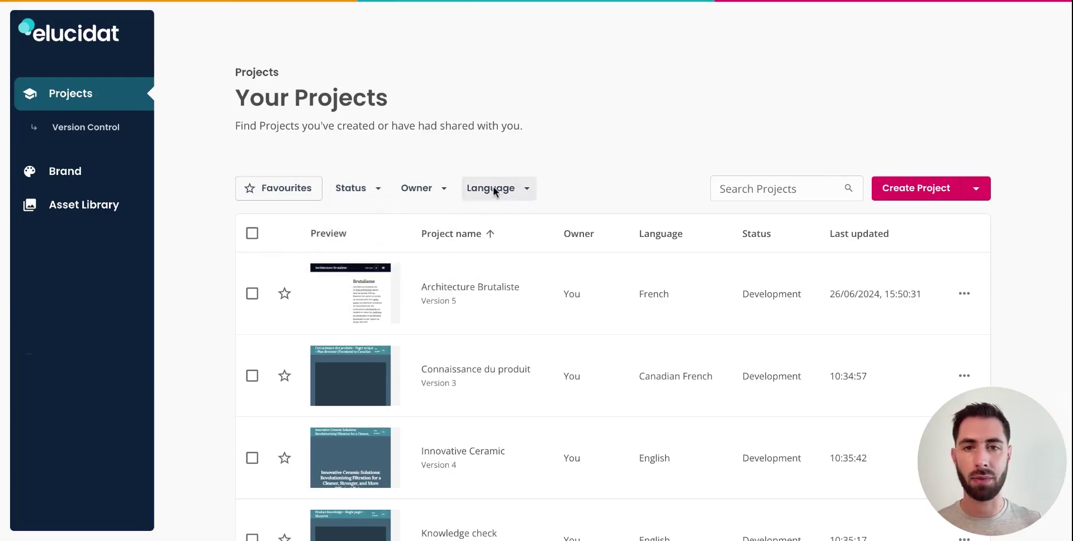
{"action": "left_click", "coordinate": [530, 299]}
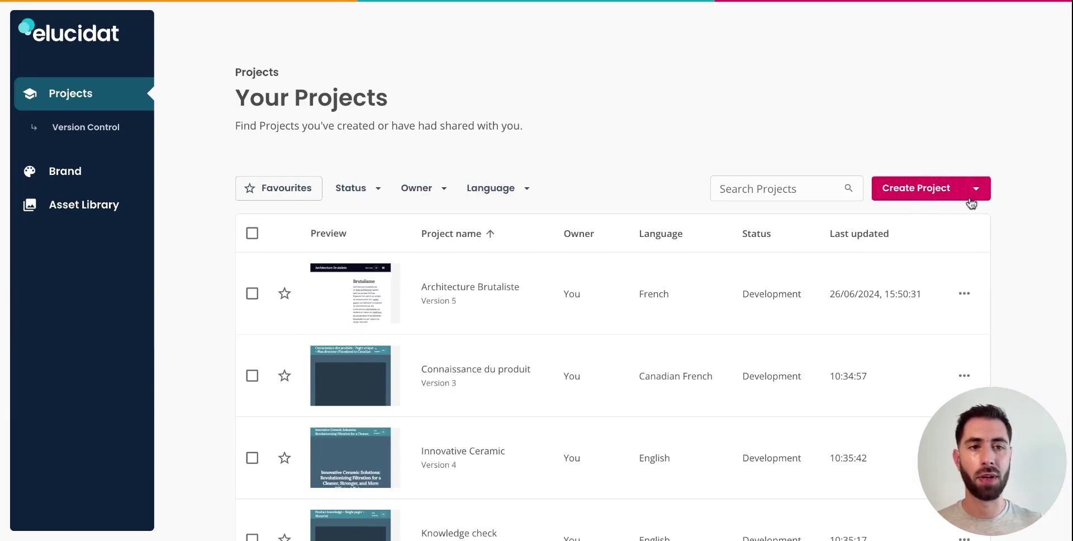
{"action": "left_click", "coordinate": [975, 190]}
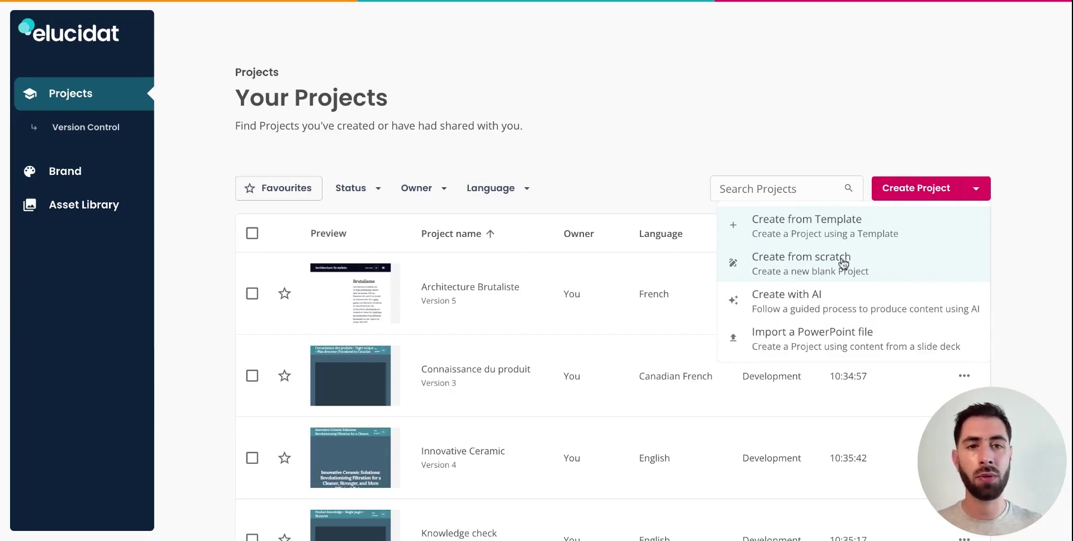
Create a project from the Product knowledge template, keeping the name 'Product knowledge - Single pager - Blueprint'
{"action": "left_click", "coordinate": [904, 234]}
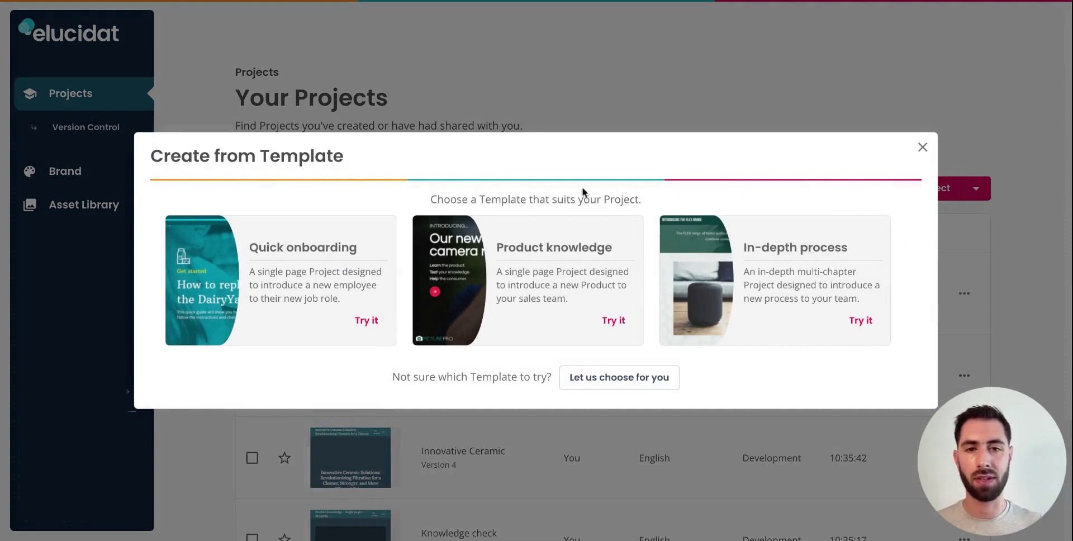
{"action": "left_click", "coordinate": [620, 322]}
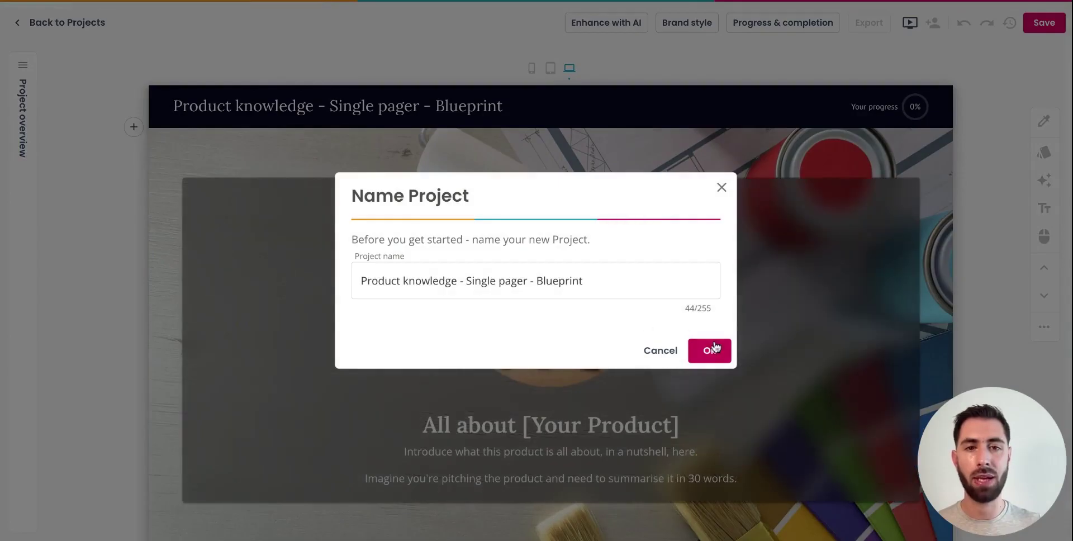
{"action": "left_click", "coordinate": [713, 350]}
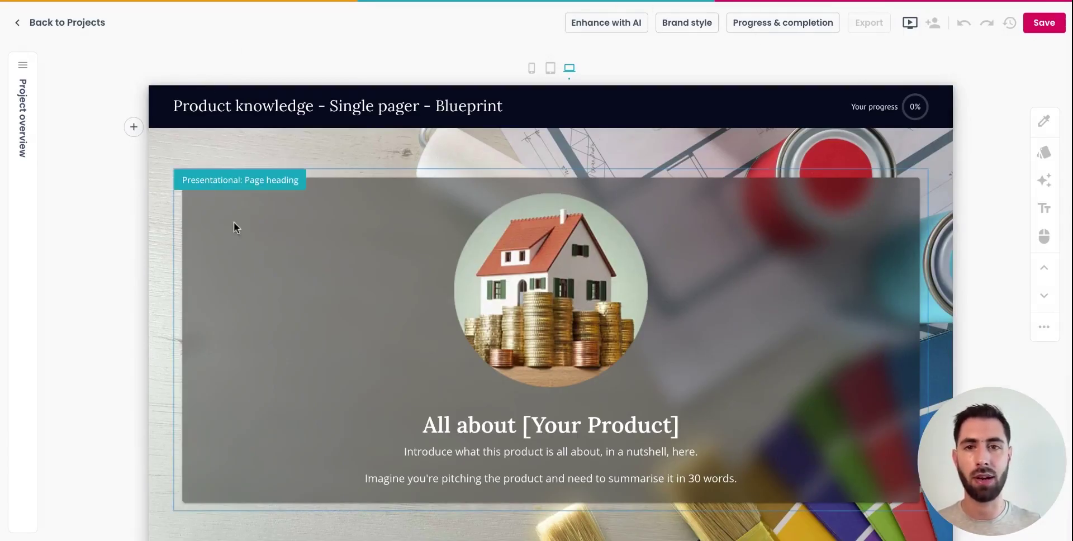
Add a new chapter from the project's chapters and pages panel
{"action": "left_click", "coordinate": [24, 69]}
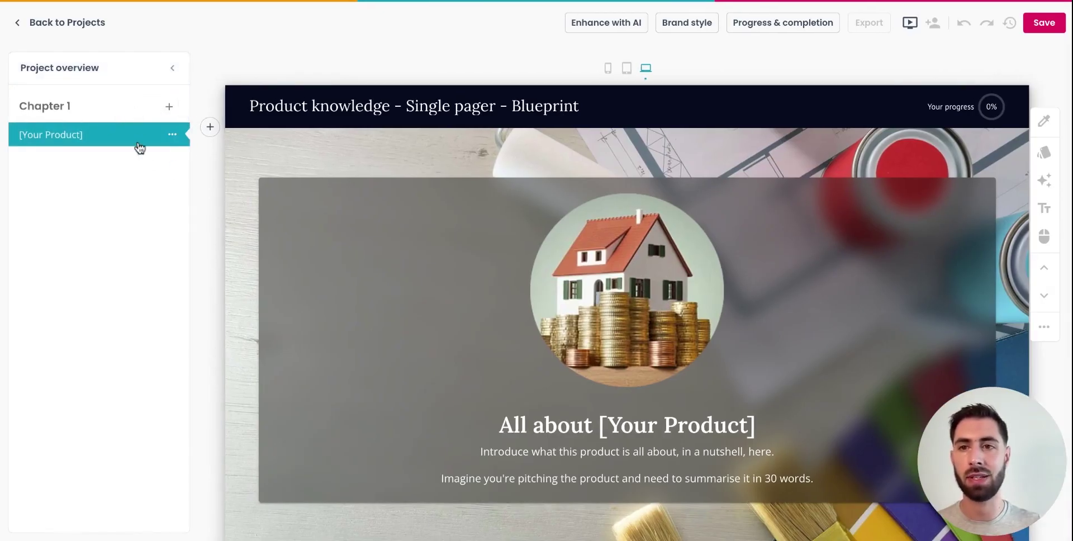
{"action": "left_click", "coordinate": [168, 107]}
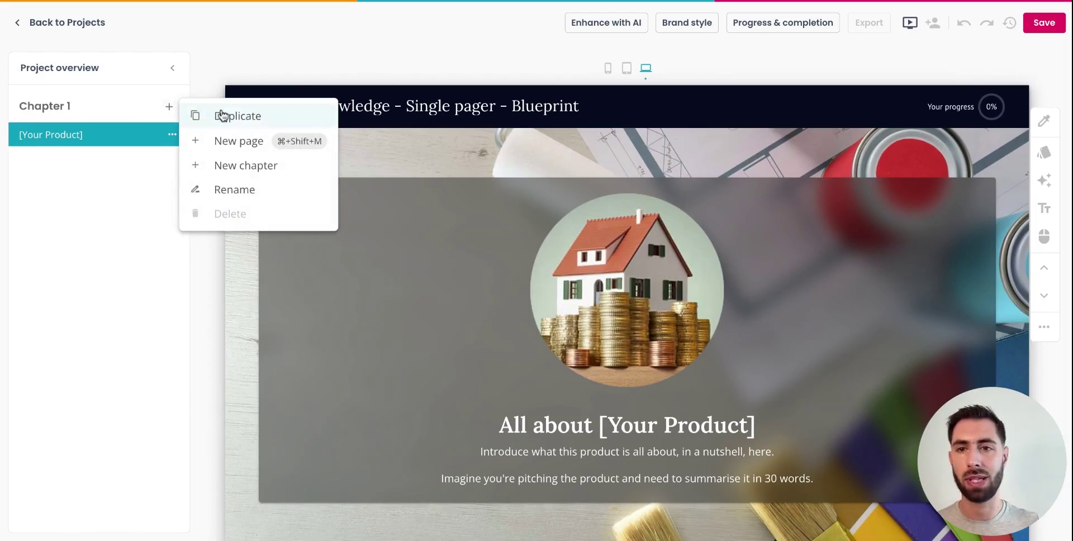
{"action": "left_click", "coordinate": [270, 164]}
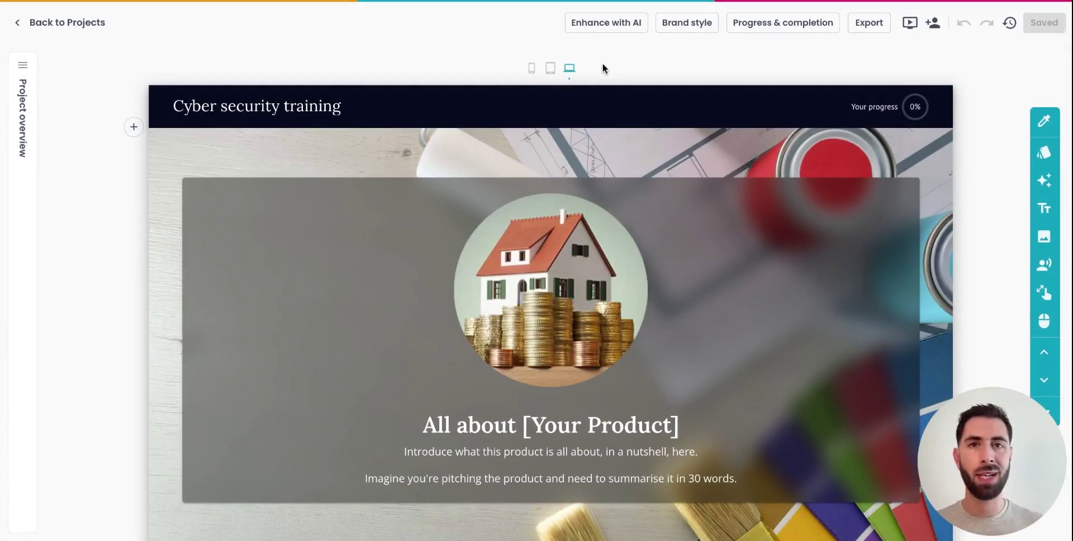
Review the template sections, expanding 'What are its drawbacks?' and selecting the customer section's intro line
{"action": "scroll", "coordinate": [727, 165], "scroll_direction": "down", "scroll_amount": 5}
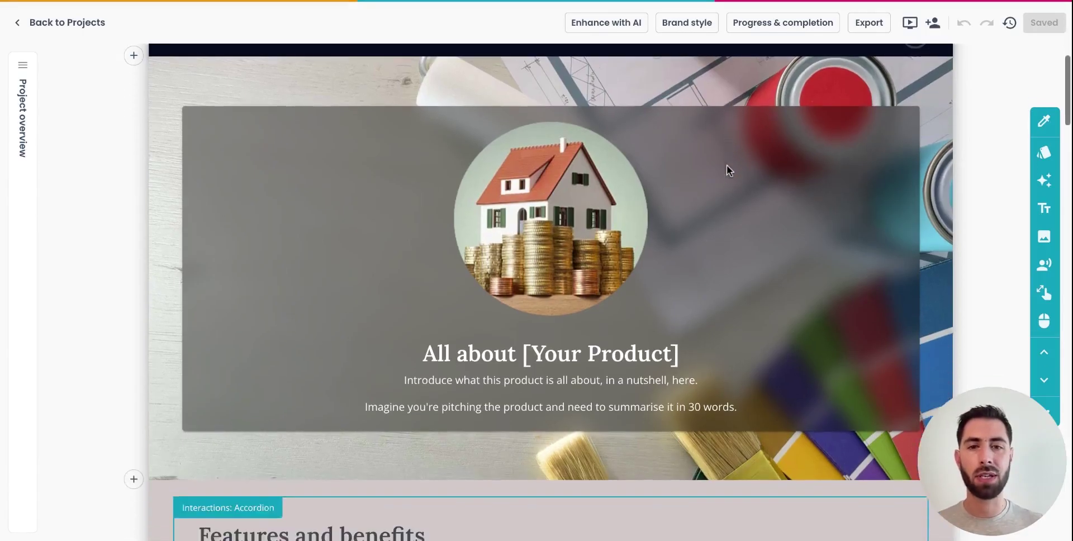
{"action": "scroll", "coordinate": [726, 166], "scroll_direction": "down", "scroll_amount": 4}
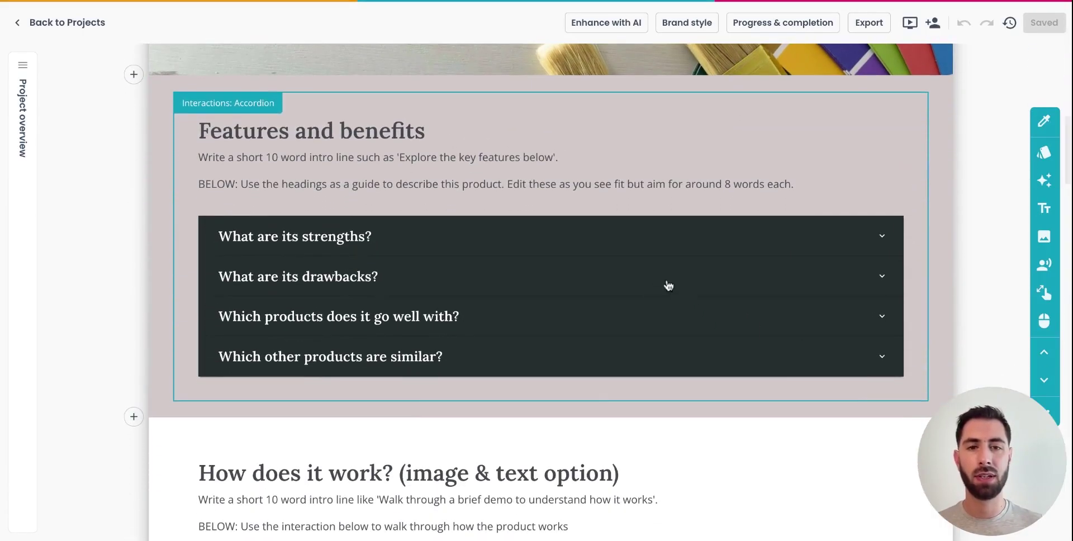
{"action": "left_click", "coordinate": [660, 275]}
{"action": "scroll", "coordinate": [659, 275], "scroll_direction": "down", "scroll_amount": 15}
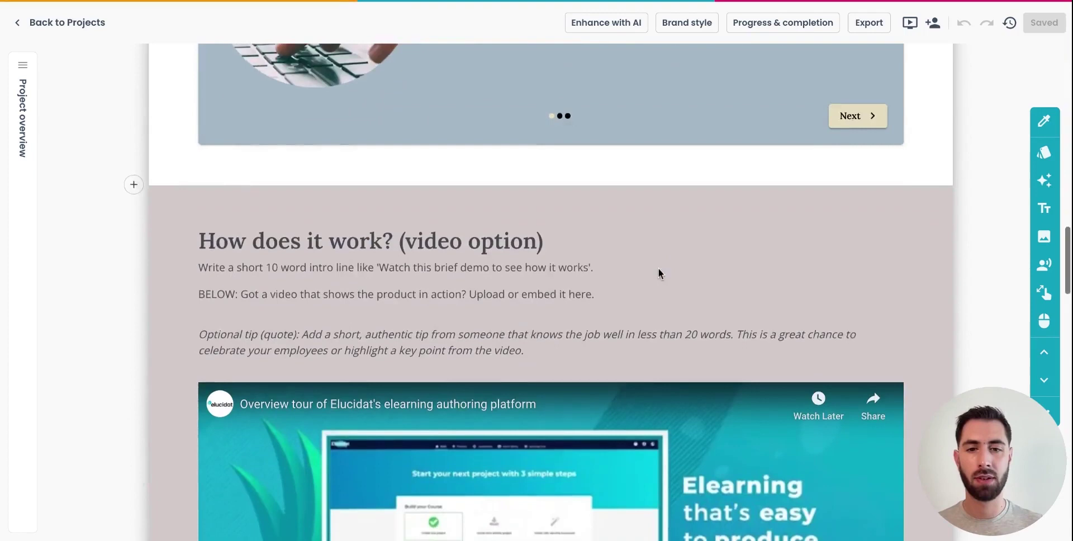
{"action": "scroll", "coordinate": [659, 269], "scroll_direction": "down", "scroll_amount": 6}
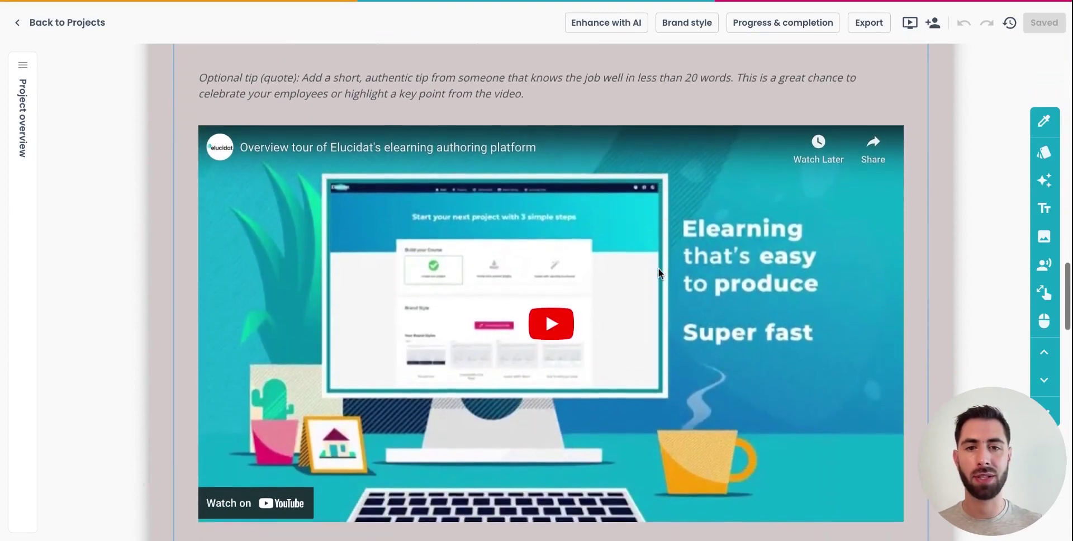
{"action": "scroll", "coordinate": [578, 301], "scroll_direction": "down", "scroll_amount": 4}
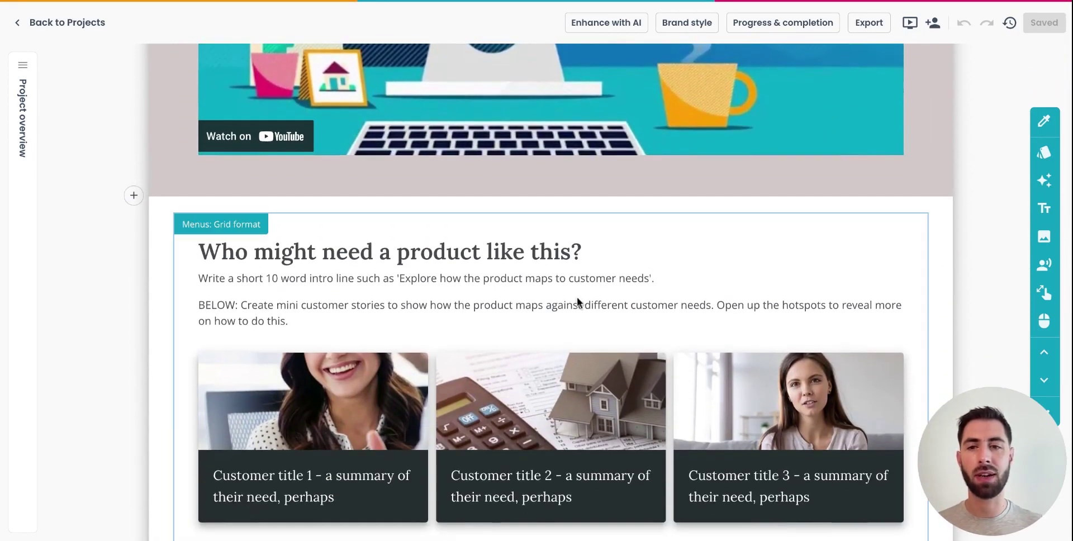
{"action": "left_click_drag", "start_coordinate": [199, 278], "coordinate": [657, 291]}
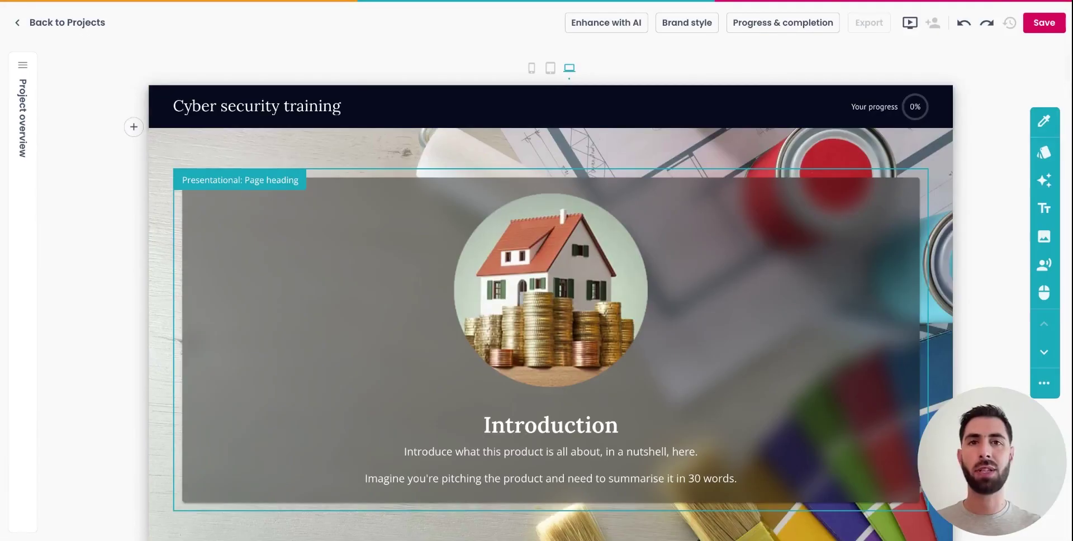
Replace the Introduction's two placeholder lines with the pasted cybersecurity course description
{"action": "double_click", "coordinate": [655, 447]}
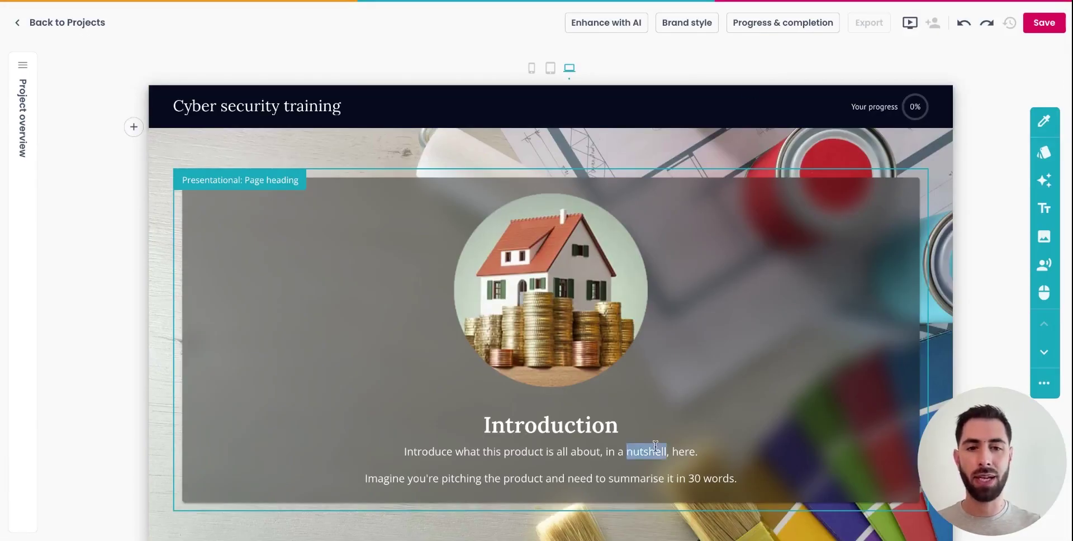
{"action": "left_click_drag", "start_coordinate": [771, 503], "coordinate": [437, 475]}
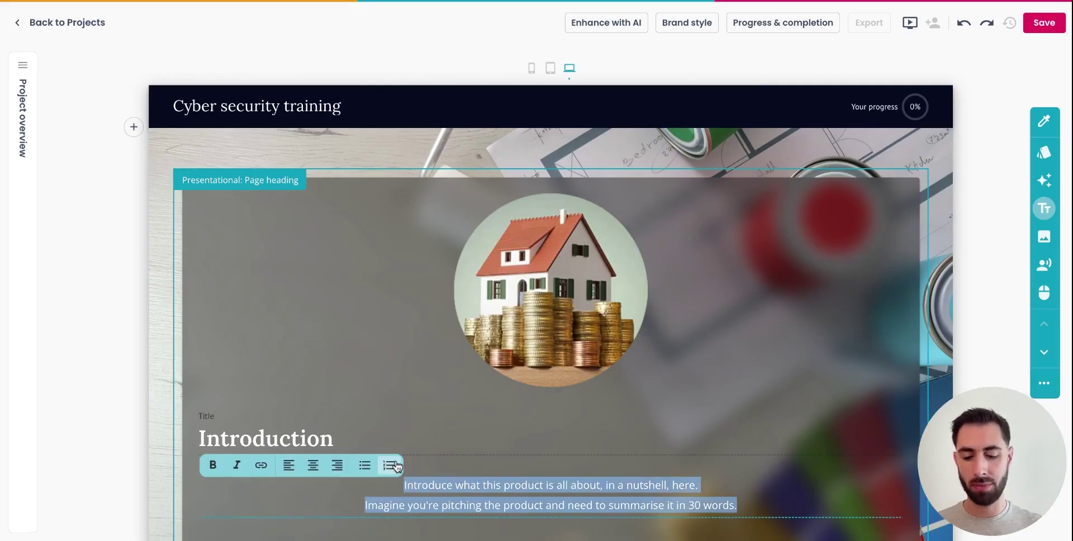
{"action": "type", "text": "In this cybersecurity course, you will learn foundational skills and security concepts to increase your awareness of information security, data security, and network security. More importantly, you will learn how to identify security vulnerabilities, protect against cyber threats and cyber attacks, and implement strategic security measures that improve the cybersecurity of your organisation."}
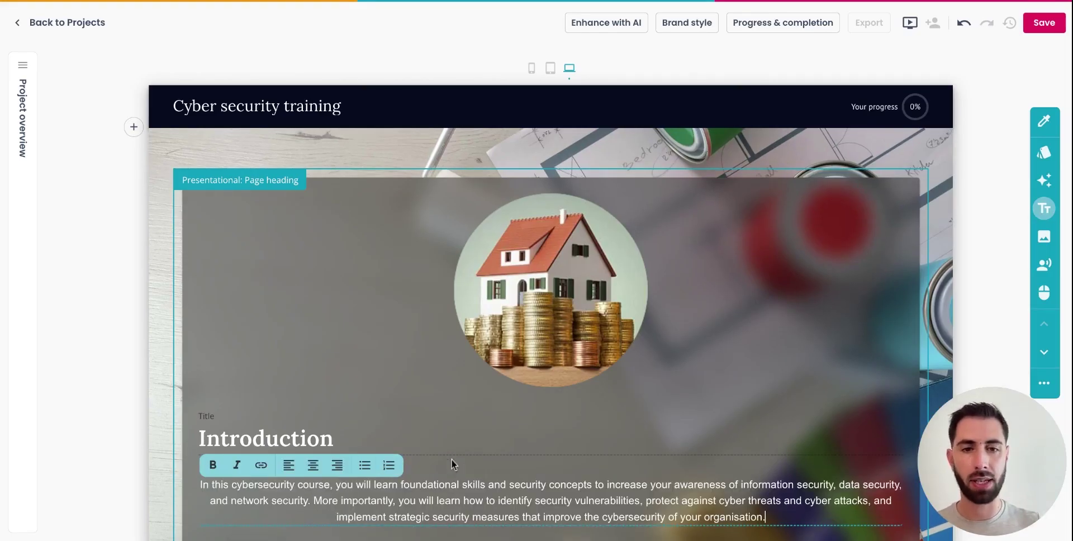
{"action": "left_click", "coordinate": [1044, 208]}
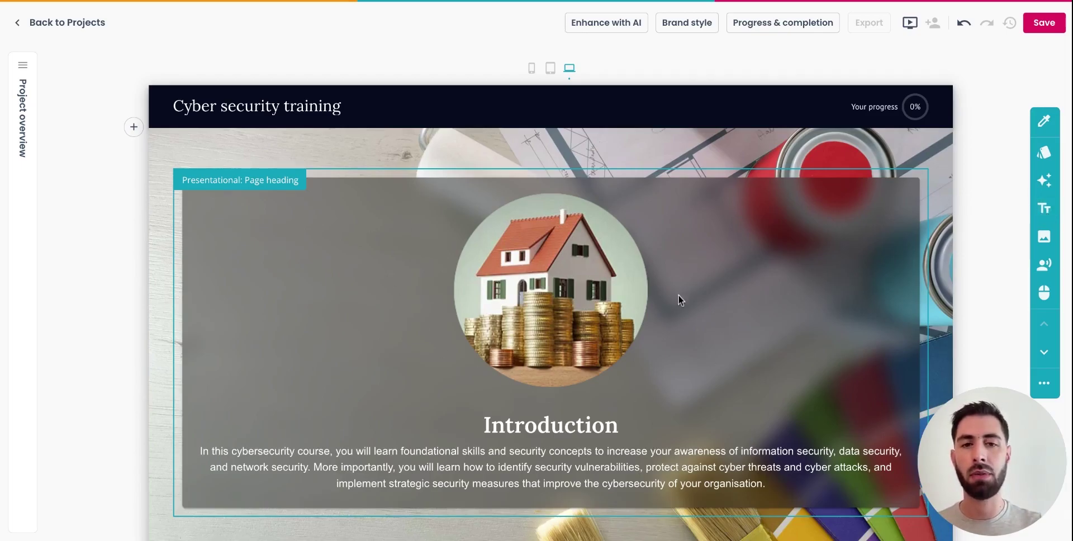
Replace the Introduction image with the green web-network illustration from your library's Favourites
{"action": "left_click", "coordinate": [603, 291]}
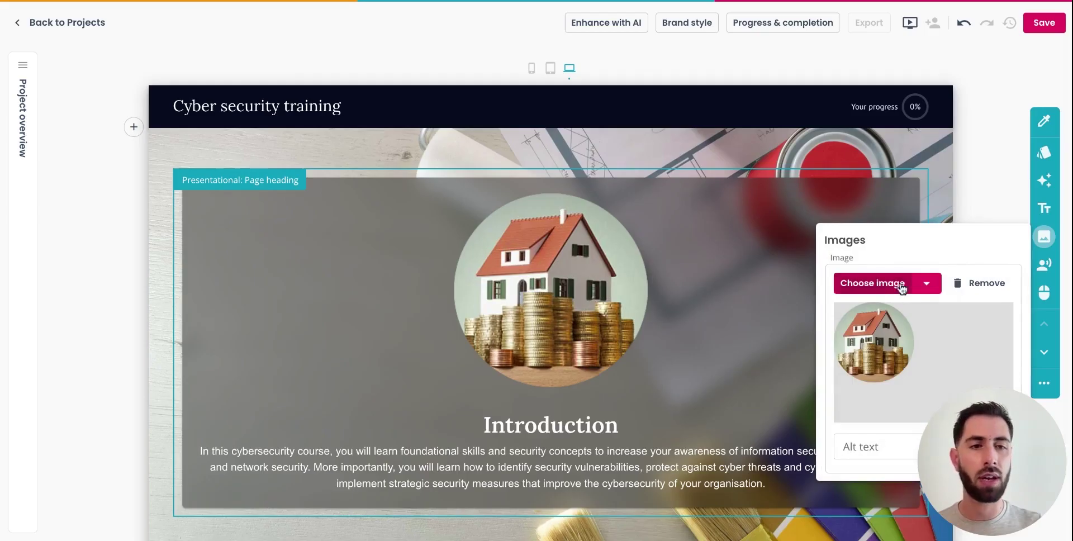
{"action": "left_click", "coordinate": [902, 286]}
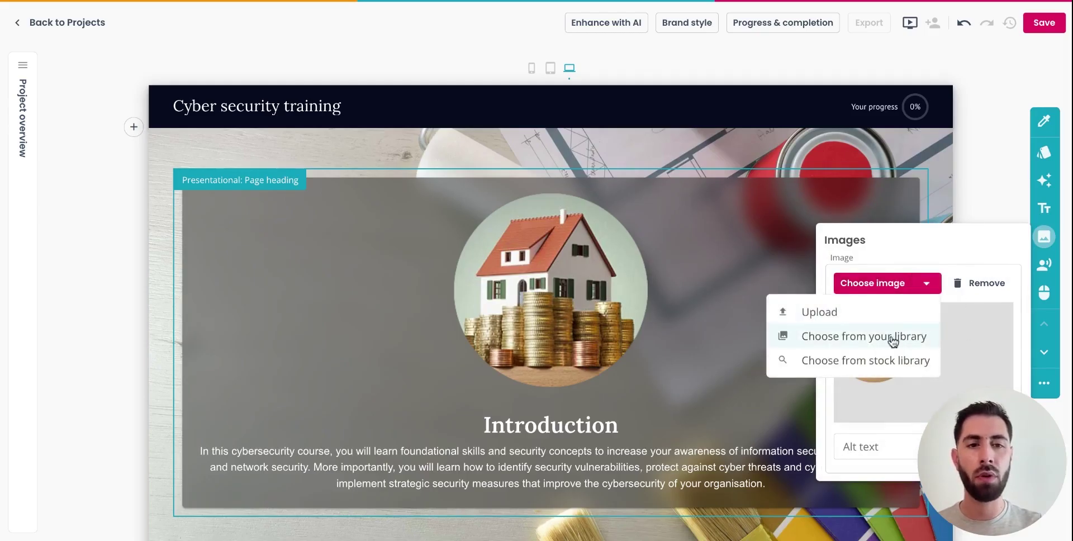
{"action": "left_click", "coordinate": [893, 338]}
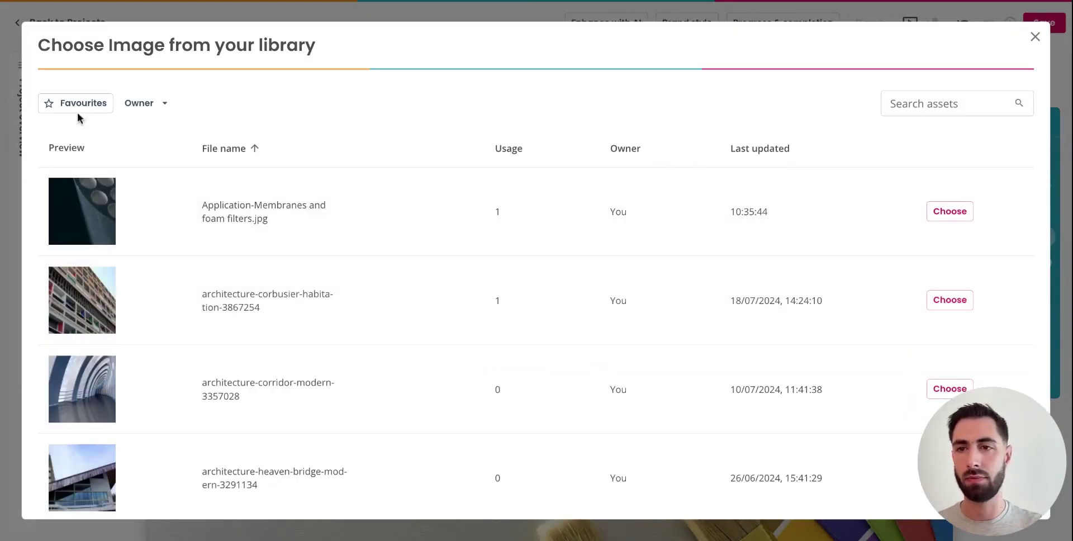
{"action": "left_click", "coordinate": [77, 110]}
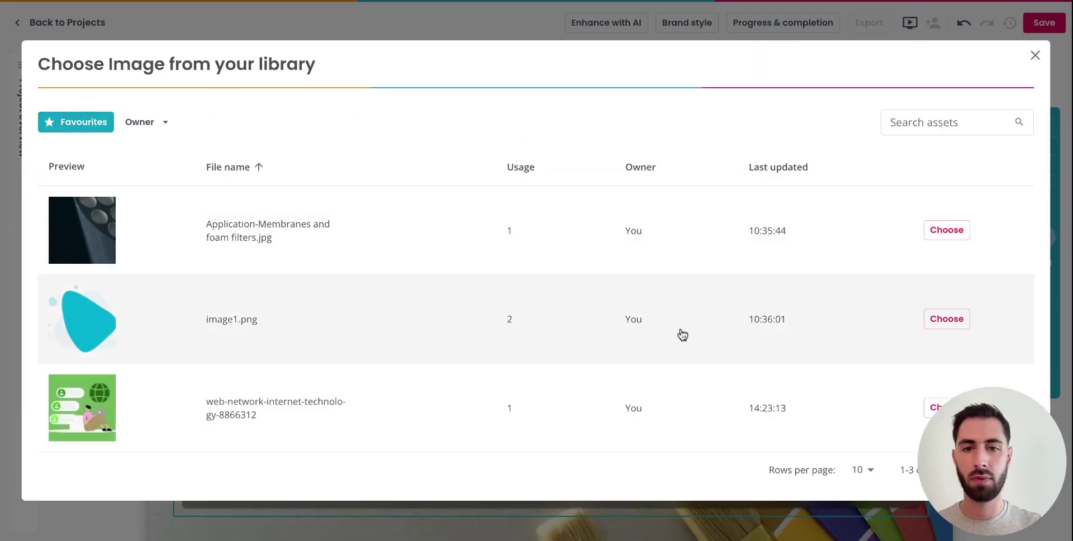
{"action": "left_click", "coordinate": [125, 416]}
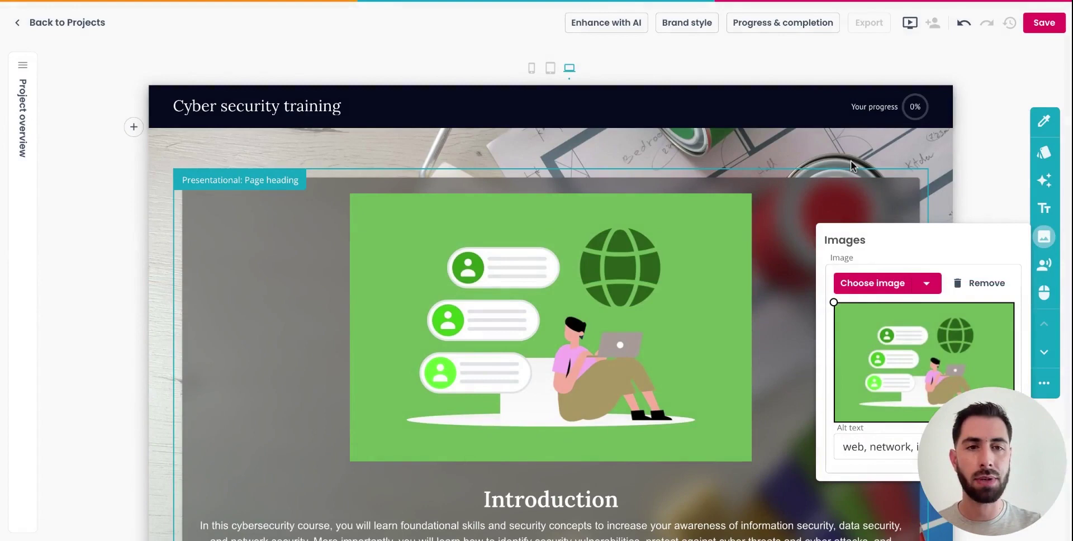
Import a dark technology wallpaper from stock images, searching 'Cyber' in the Computer category, as the background
{"action": "scroll", "coordinate": [850, 155], "scroll_direction": "down", "scroll_amount": 1}
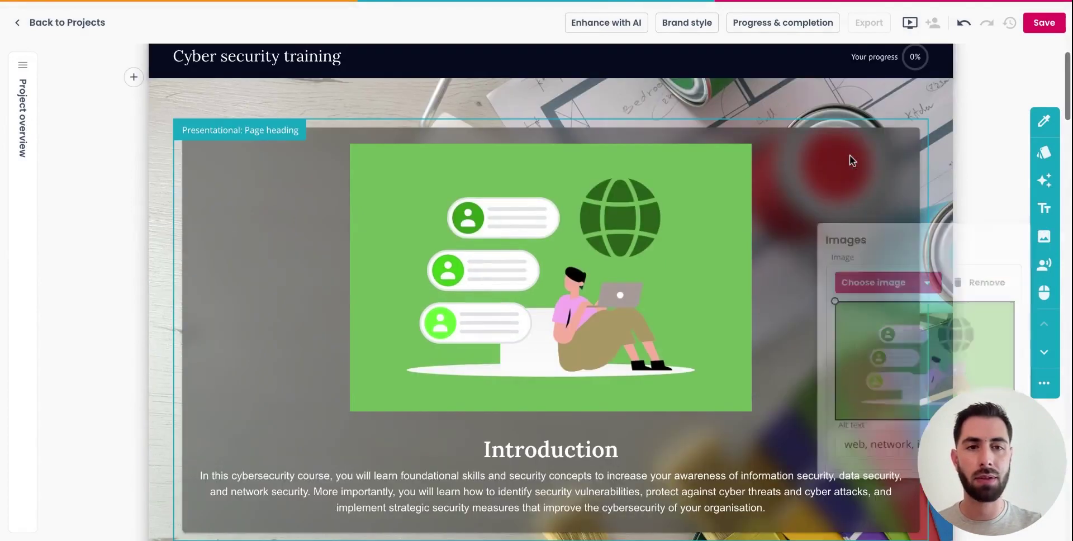
{"action": "left_click", "coordinate": [1043, 126]}
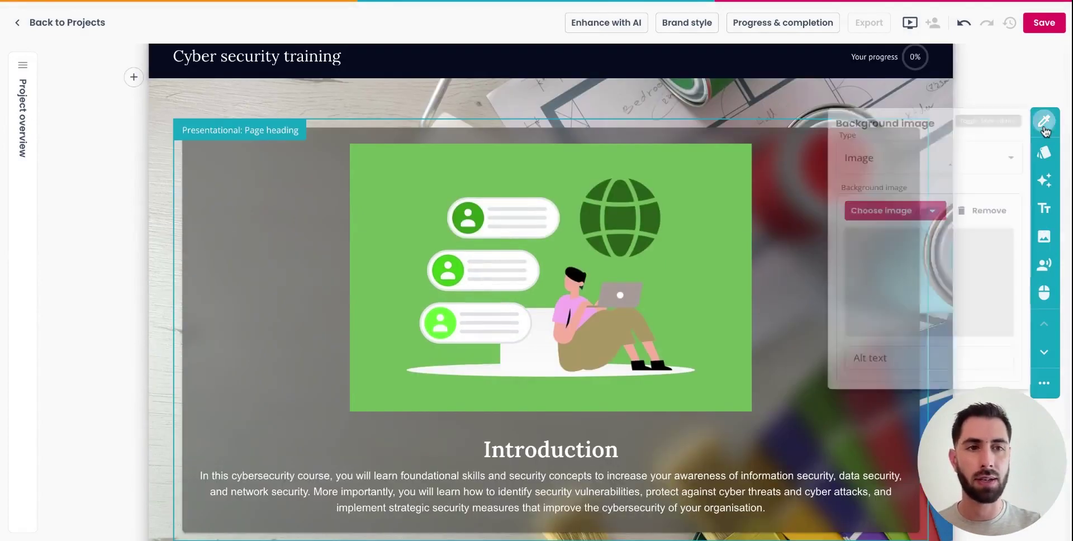
{"action": "left_click", "coordinate": [927, 221]}
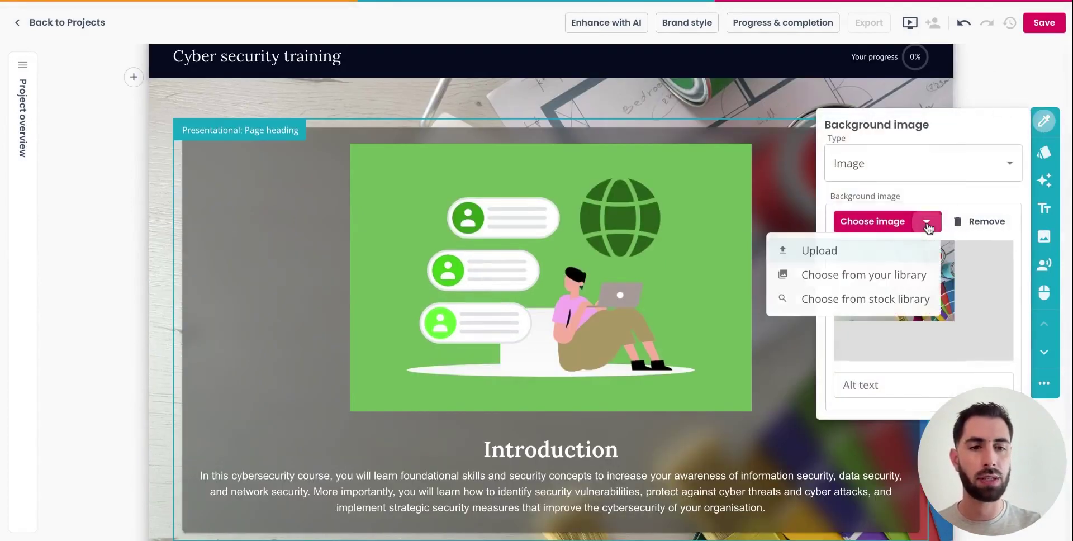
{"action": "left_click", "coordinate": [883, 302]}
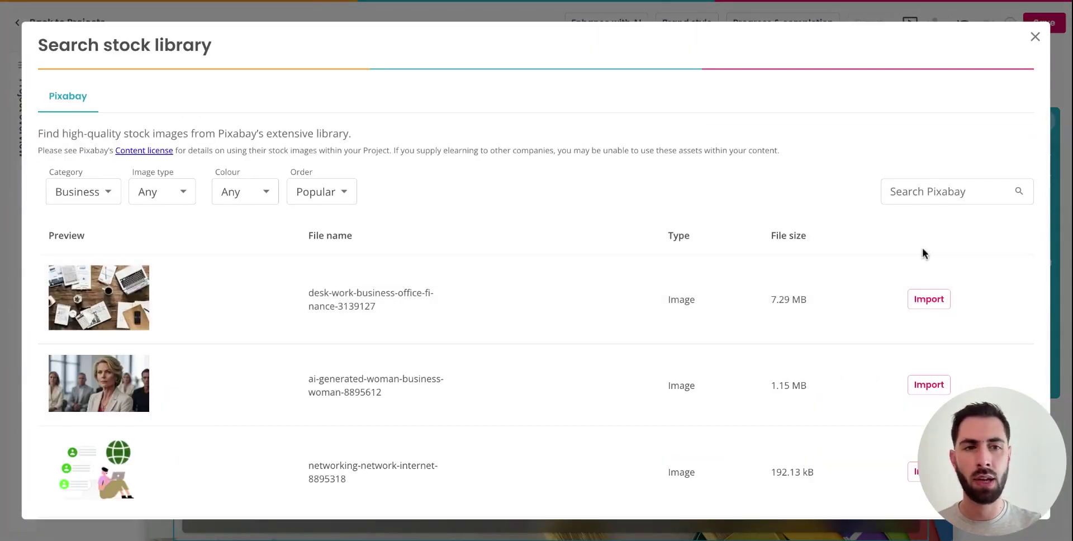
{"action": "left_click", "coordinate": [947, 199]}
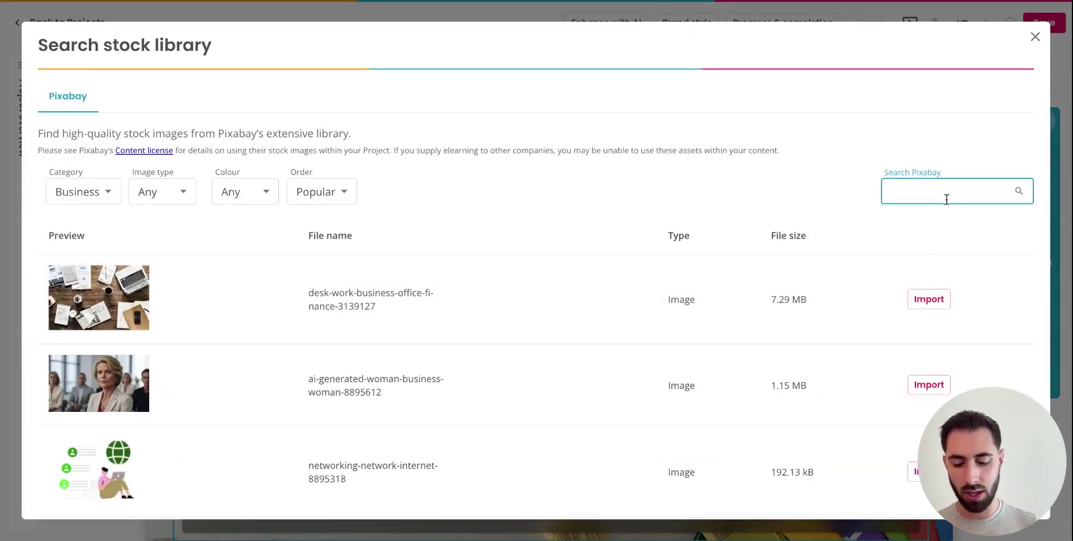
{"action": "type", "text": "Cyber"}
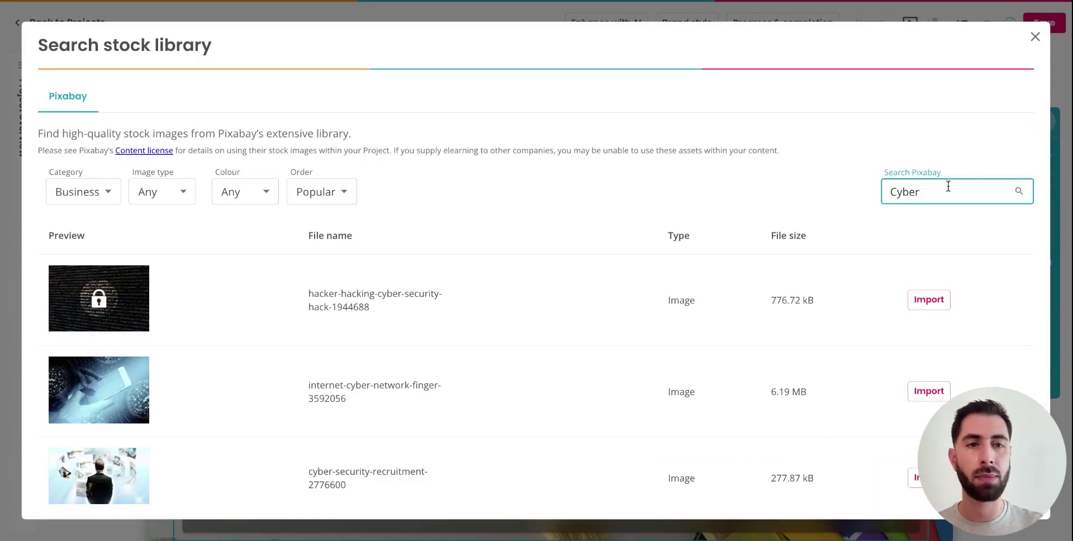
{"action": "left_click", "coordinate": [101, 196]}
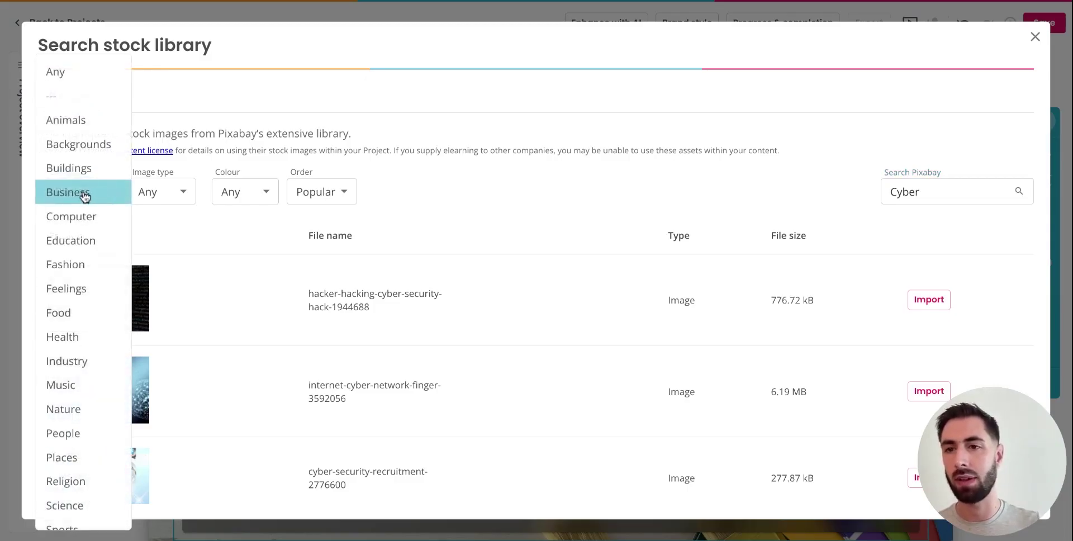
{"action": "left_click", "coordinate": [104, 217]}
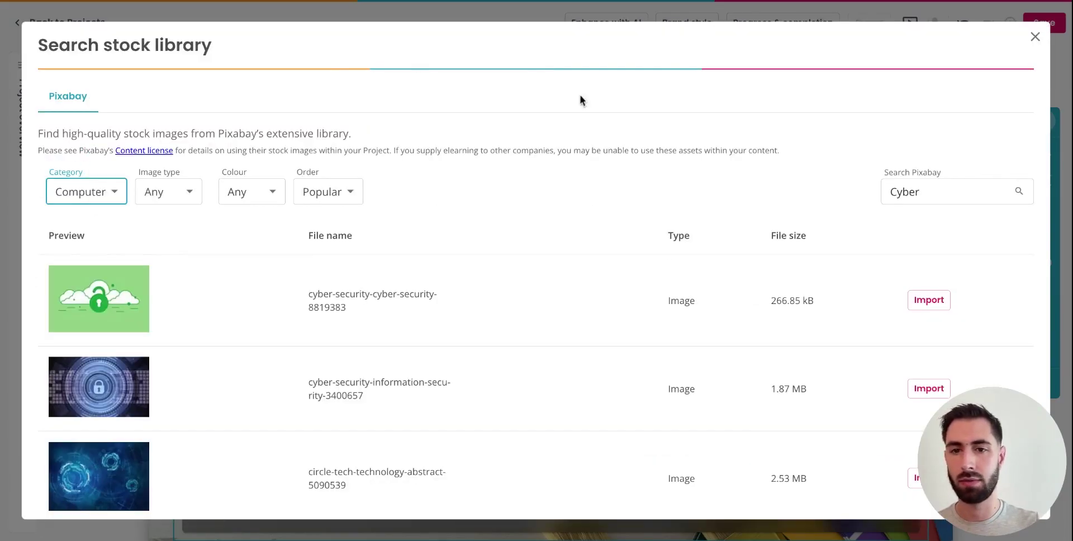
{"action": "scroll", "coordinate": [432, 393], "scroll_direction": "down", "scroll_amount": 10}
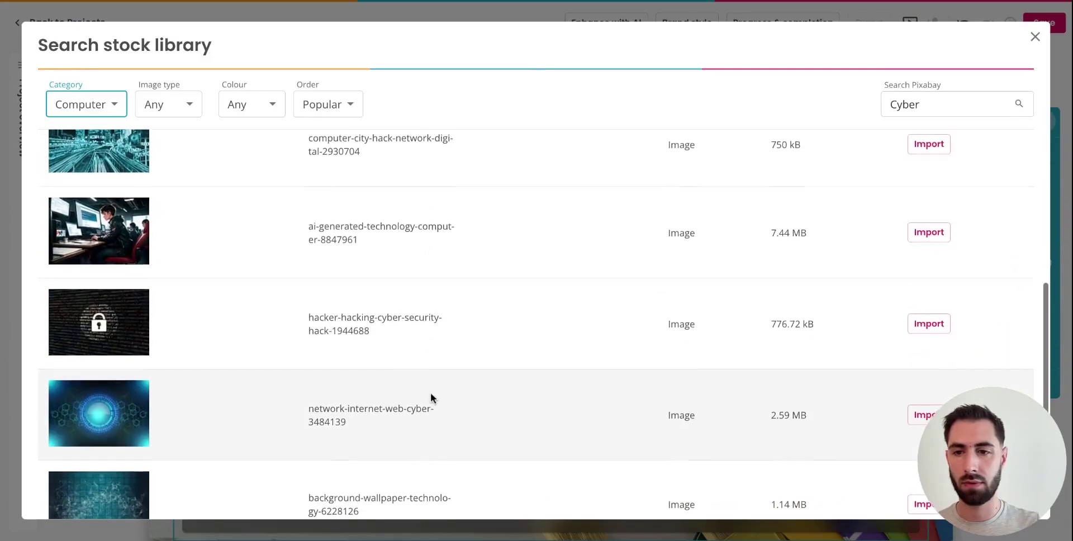
{"action": "left_click", "coordinate": [133, 492]}
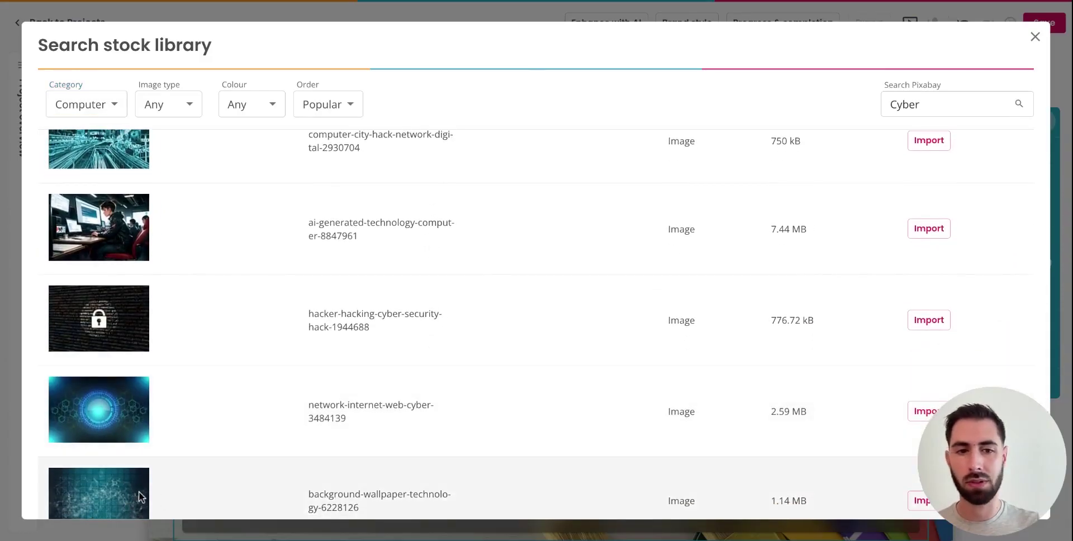
{"action": "left_click", "coordinate": [917, 502]}
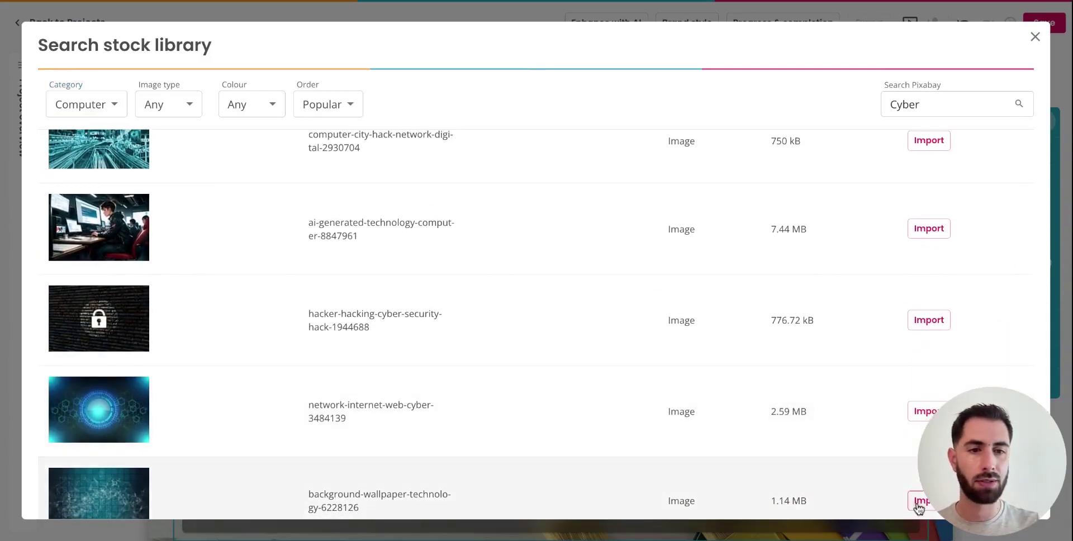
Change the carousel section's component type to Info panels, then to Timeline
{"action": "scroll", "coordinate": [724, 98], "scroll_direction": "down", "scroll_amount": 8}
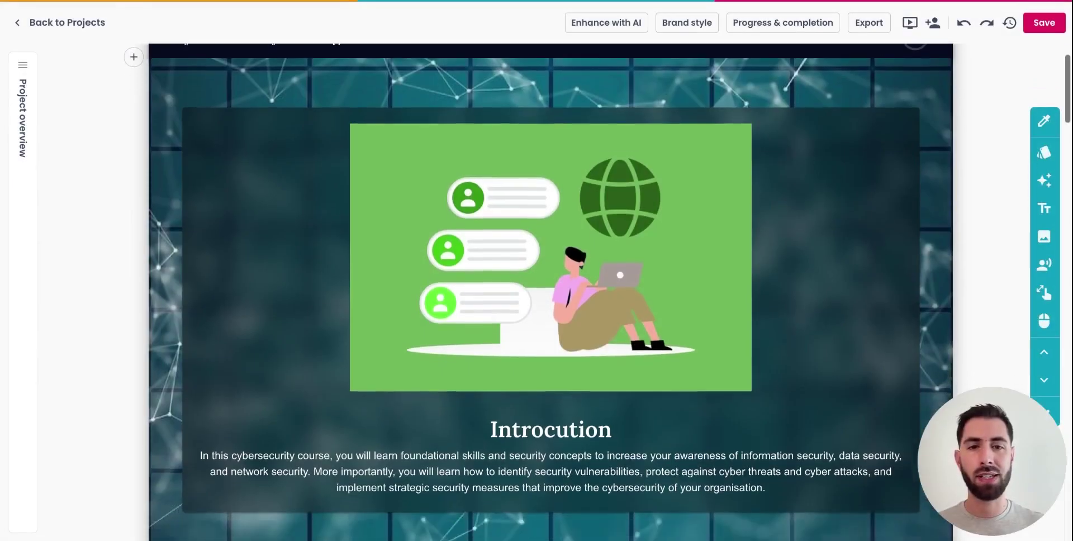
{"action": "scroll", "coordinate": [724, 98], "scroll_direction": "down", "scroll_amount": 10}
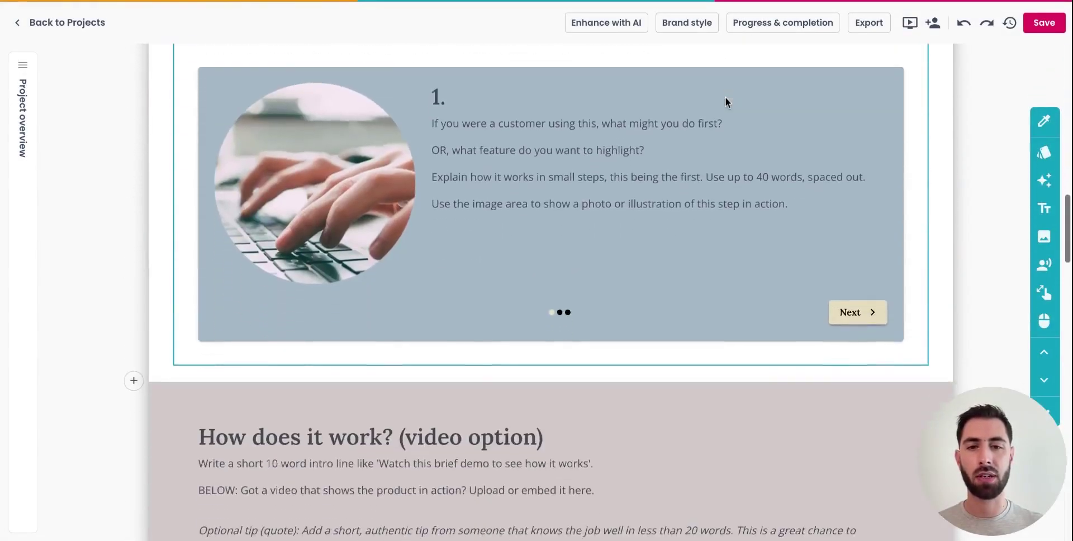
{"action": "scroll", "coordinate": [726, 99], "scroll_direction": "up", "scroll_amount": 2}
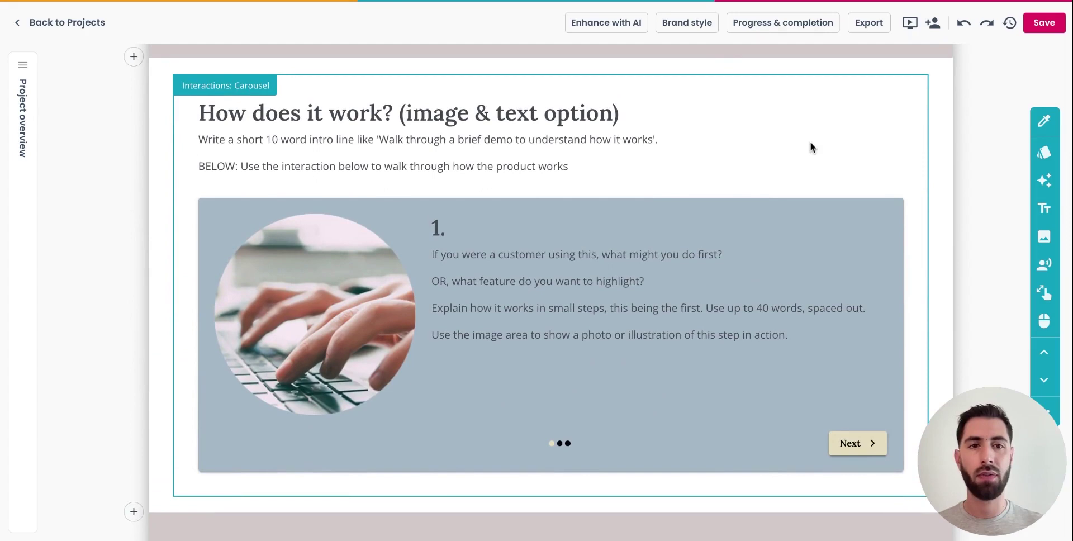
{"action": "left_click", "coordinate": [1044, 152]}
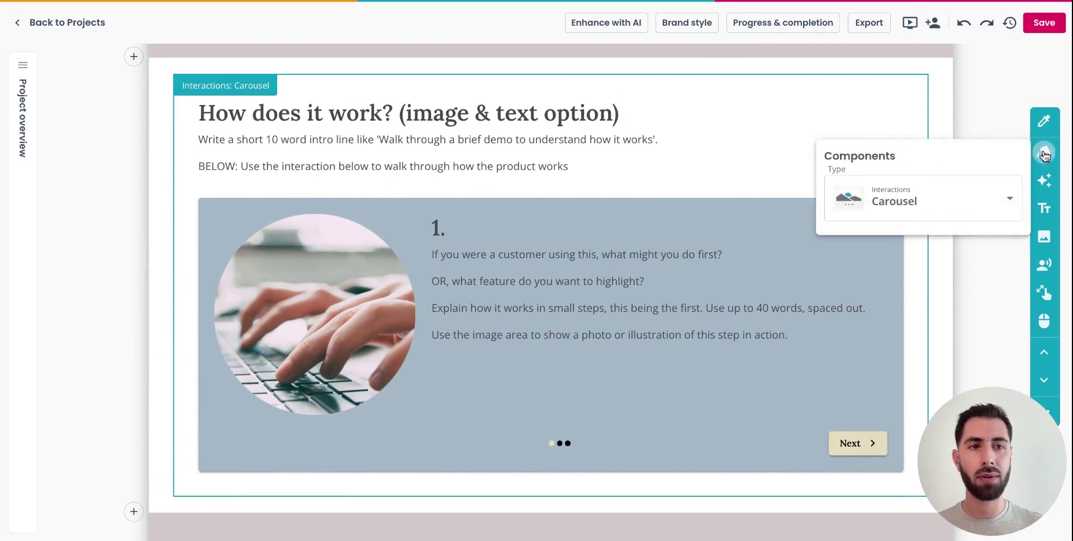
{"action": "left_click", "coordinate": [916, 210]}
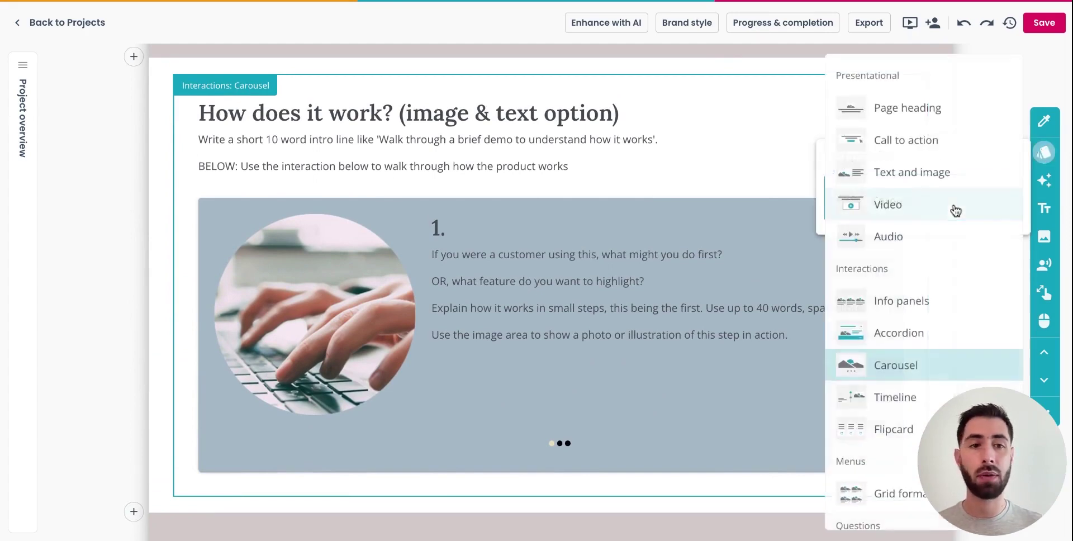
{"action": "left_click", "coordinate": [962, 311]}
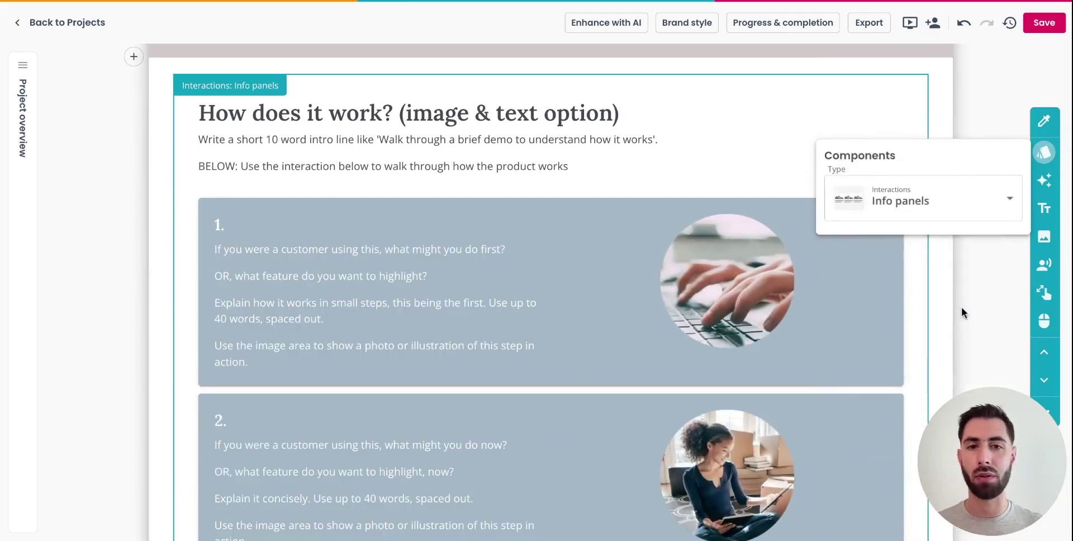
{"action": "left_click", "coordinate": [968, 208]}
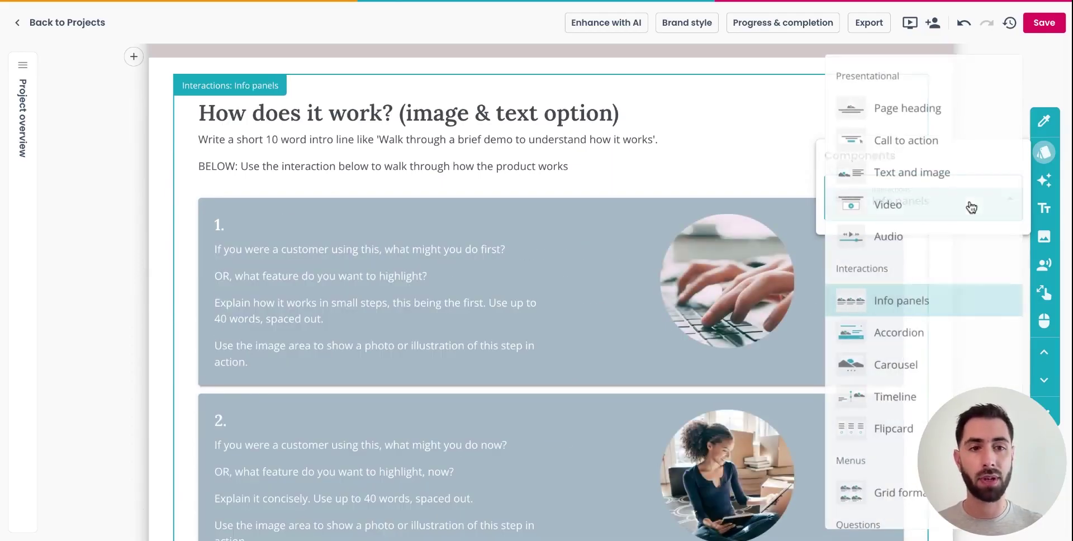
{"action": "left_click", "coordinate": [884, 395]}
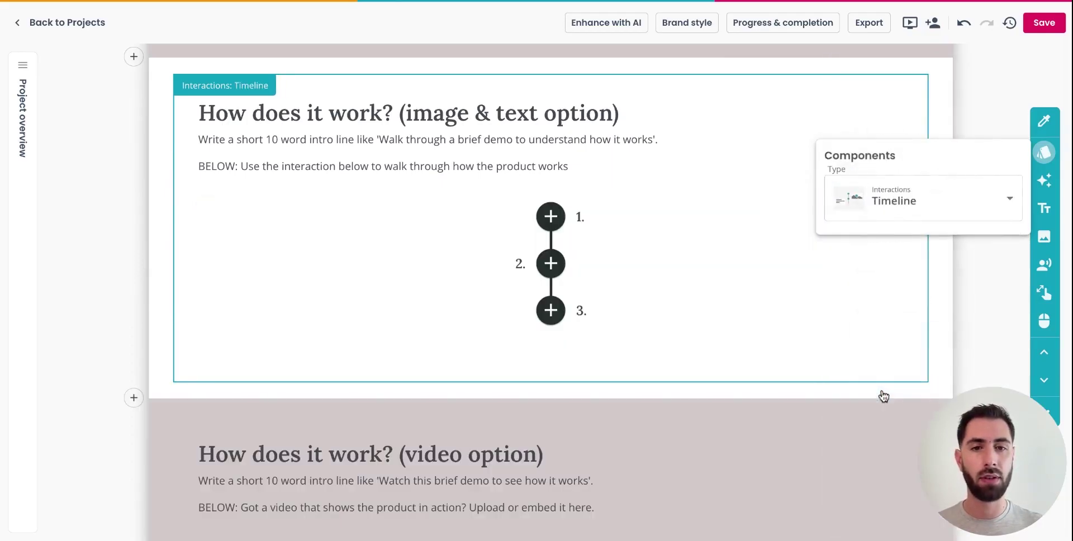
{"action": "left_click", "coordinate": [664, 249]}
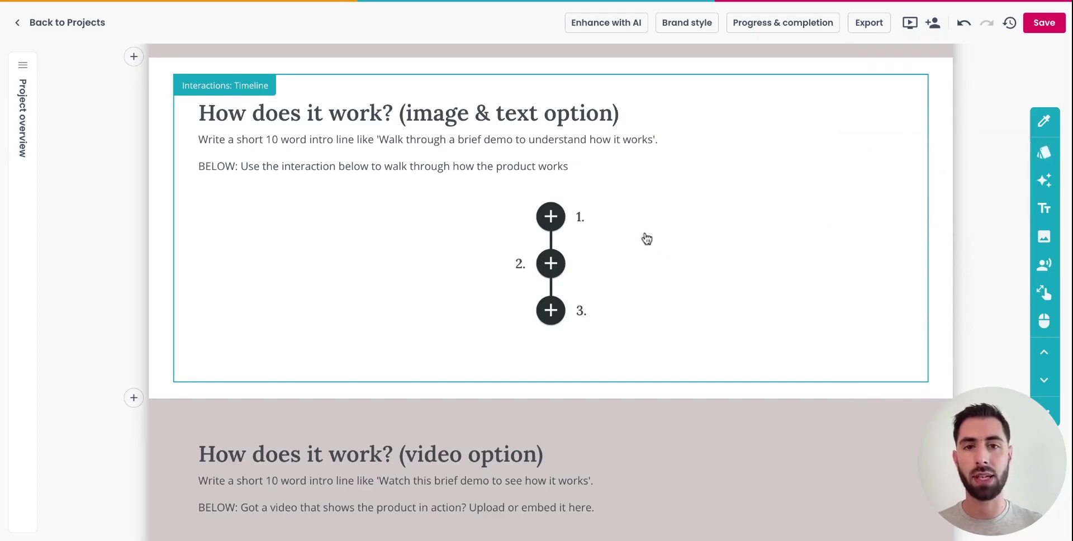
Expand timeline steps 1, 2 and 3
{"action": "left_click", "coordinate": [551, 217]}
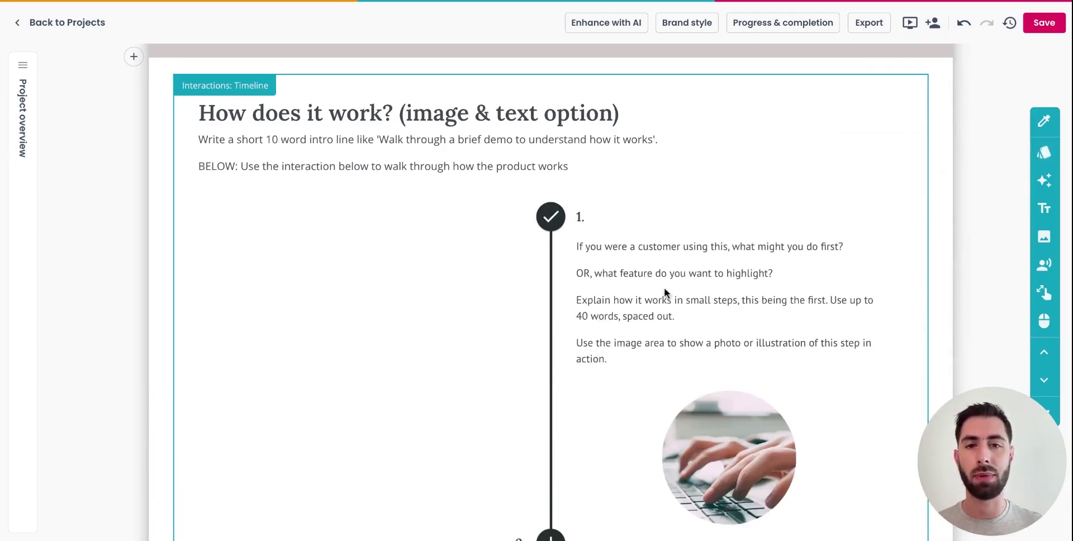
{"action": "scroll", "coordinate": [663, 288], "scroll_direction": "down", "scroll_amount": 4}
{"action": "left_click", "coordinate": [556, 349]}
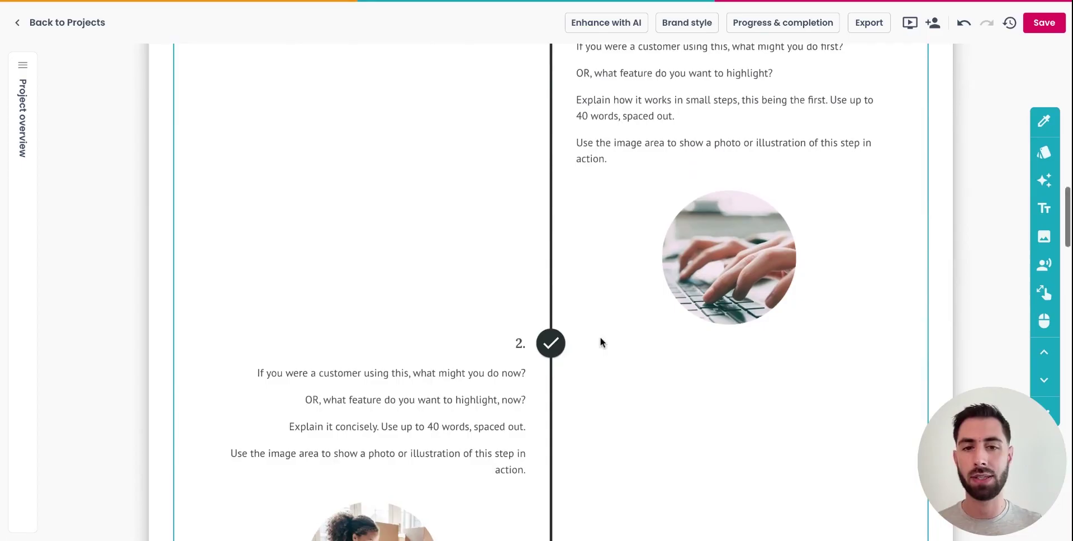
{"action": "scroll", "coordinate": [598, 344], "scroll_direction": "down", "scroll_amount": 4}
{"action": "left_click", "coordinate": [550, 421]}
{"action": "scroll", "coordinate": [598, 386], "scroll_direction": "down", "scroll_amount": 4}
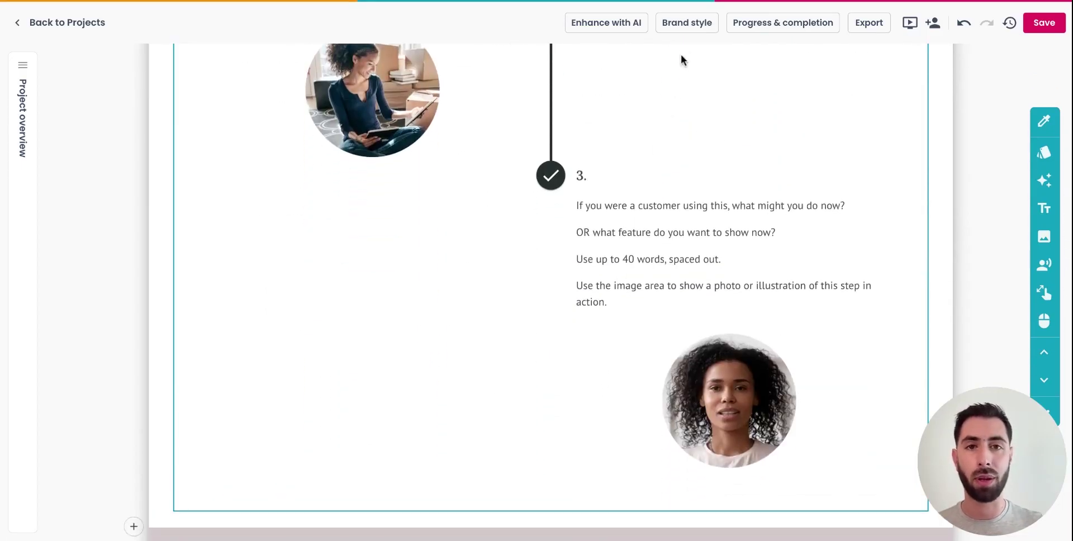
Apply the NB 3 brand style and preview timeline steps 3 and 1 in the new look
{"action": "left_click", "coordinate": [686, 30]}
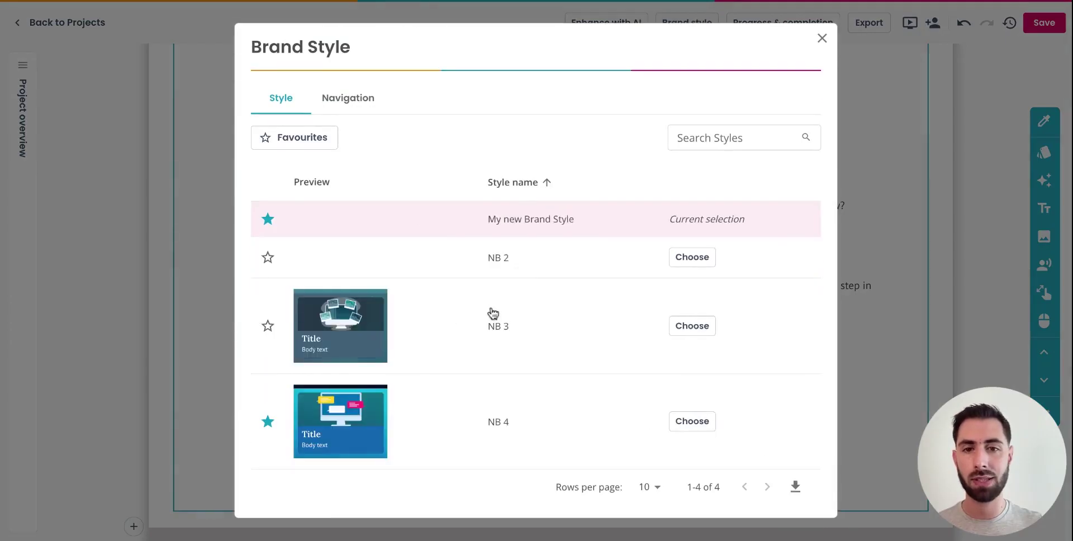
{"action": "left_click", "coordinate": [573, 423]}
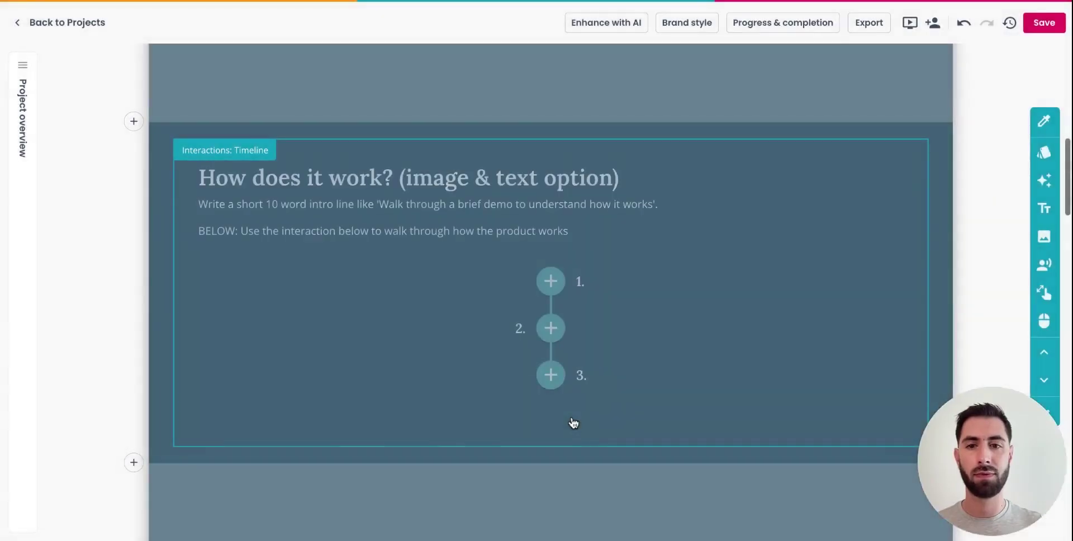
{"action": "left_click", "coordinate": [552, 373]}
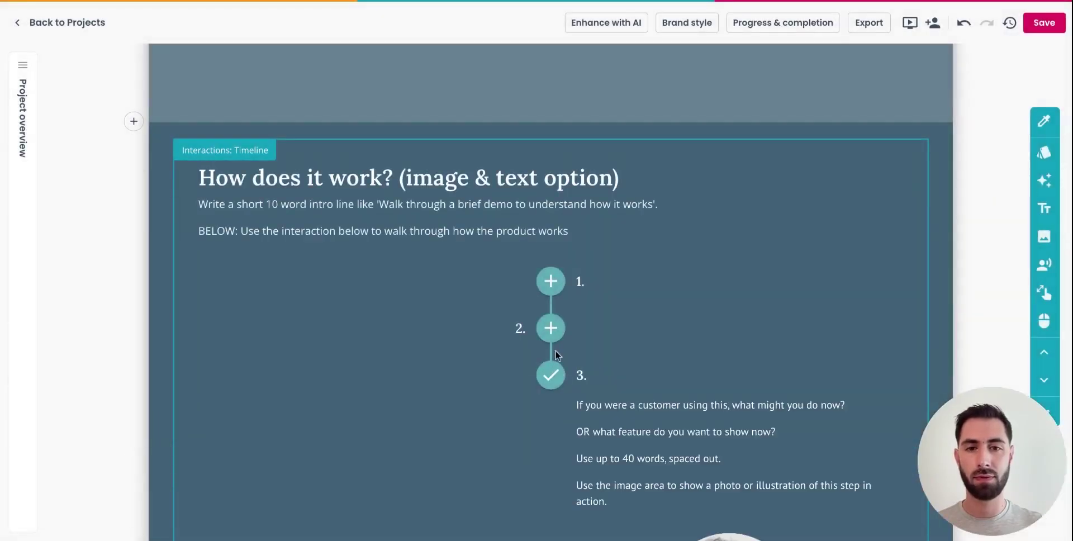
{"action": "left_click", "coordinate": [549, 281]}
{"action": "scroll", "coordinate": [688, 333], "scroll_direction": "down", "scroll_amount": 3}
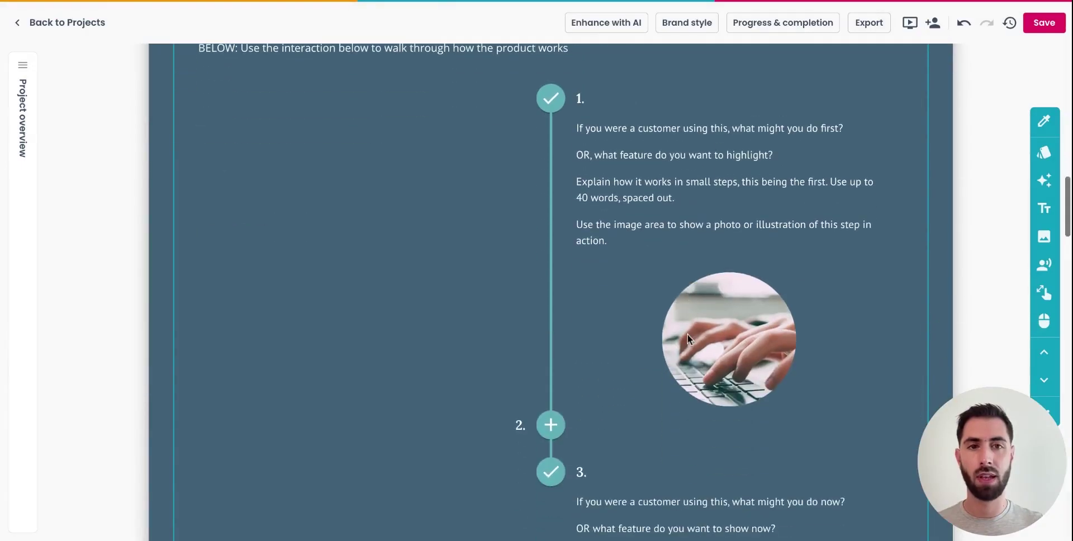
Make course completion depend on the assessment with a 99% pass rate
{"action": "left_click", "coordinate": [782, 35]}
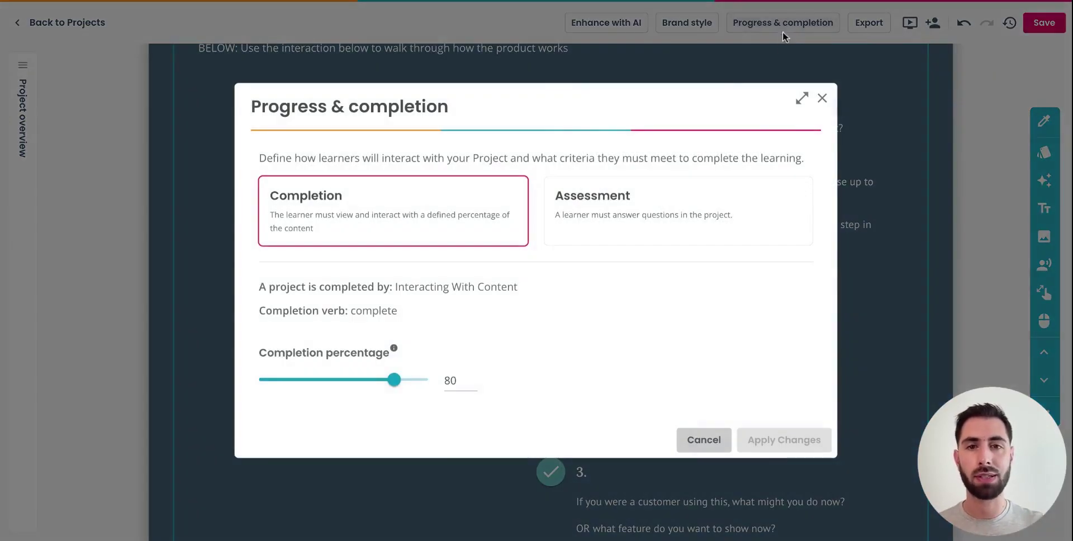
{"action": "left_click", "coordinate": [673, 224]}
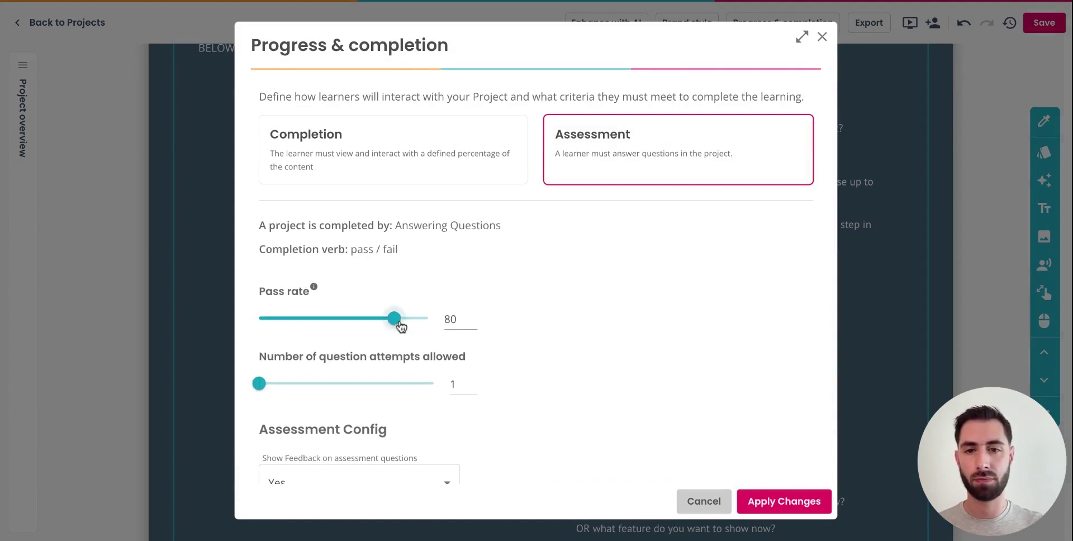
{"action": "left_click_drag", "start_coordinate": [394, 318], "coordinate": [427, 318]}
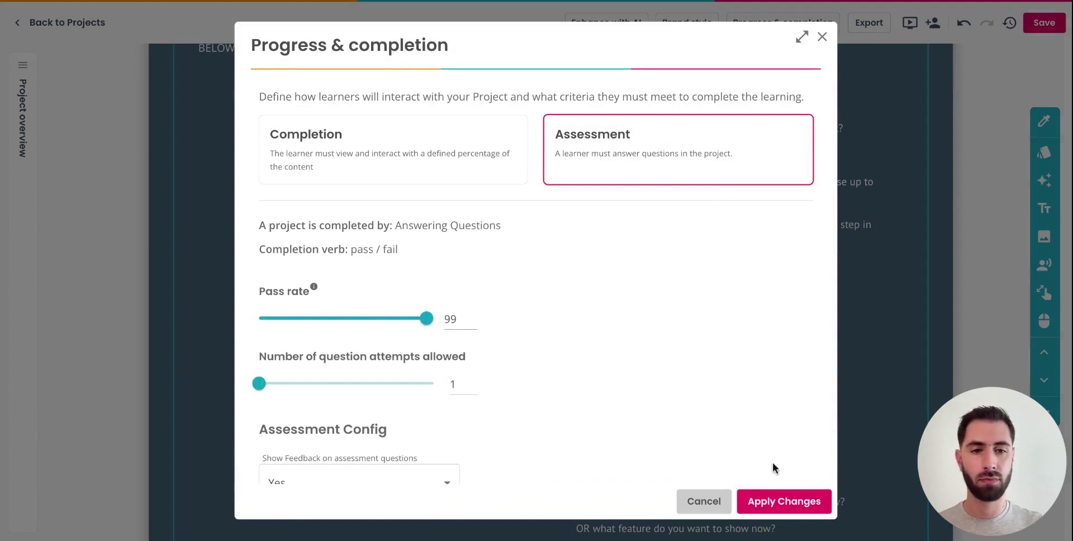
{"action": "left_click", "coordinate": [757, 502]}
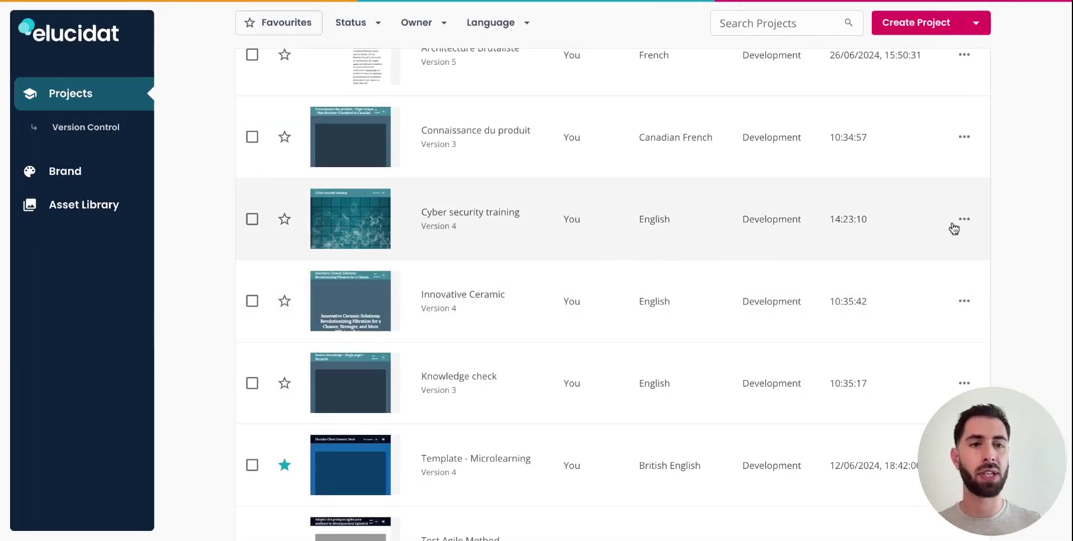
Start a Spanish translation of the Cyber security training project
{"action": "left_click", "coordinate": [965, 221]}
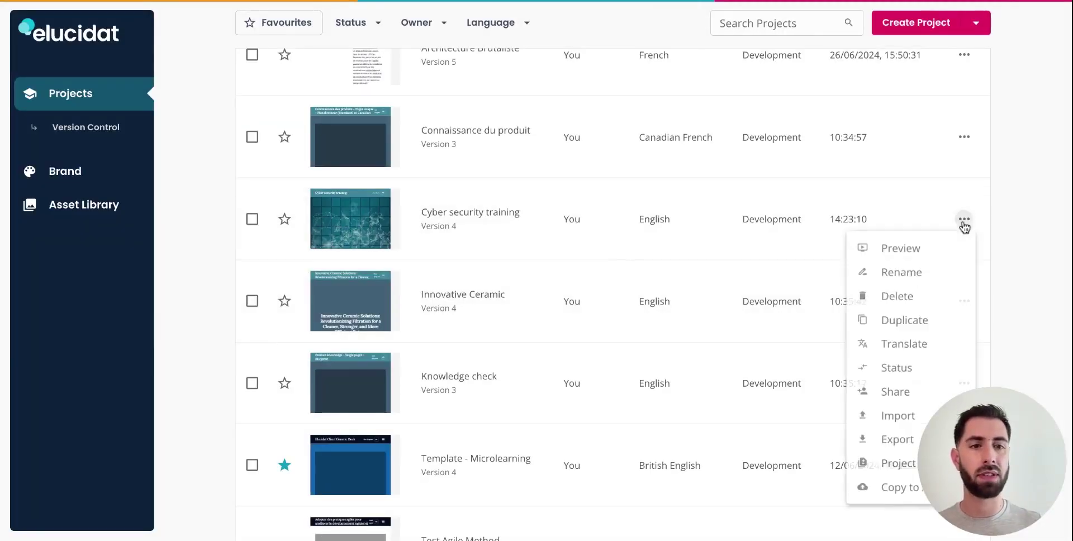
{"action": "left_click", "coordinate": [917, 346]}
{"action": "left_click", "coordinate": [319, 303]}
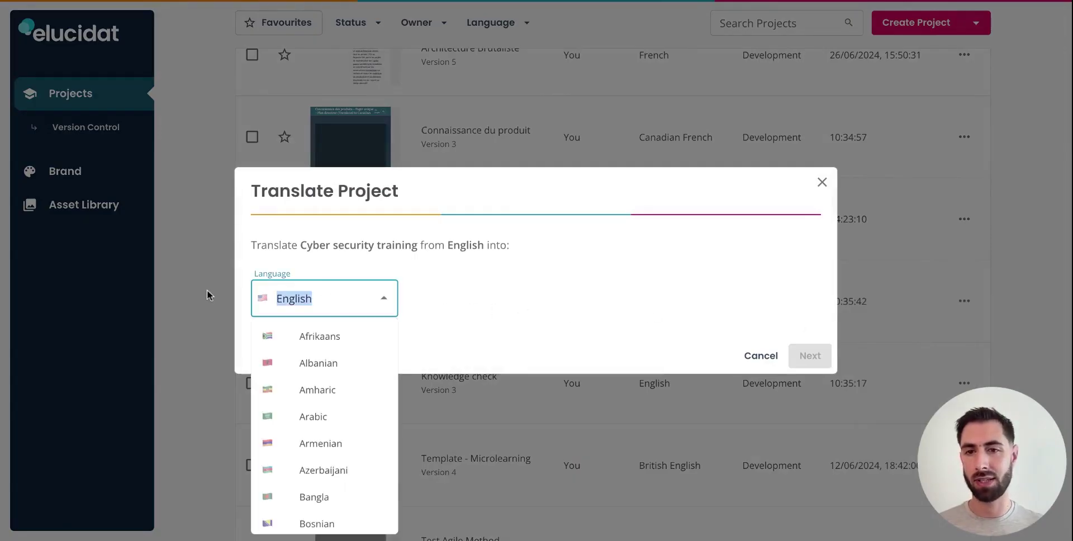
{"action": "type", "text": "spanish"}
{"action": "left_click", "coordinate": [350, 363]}
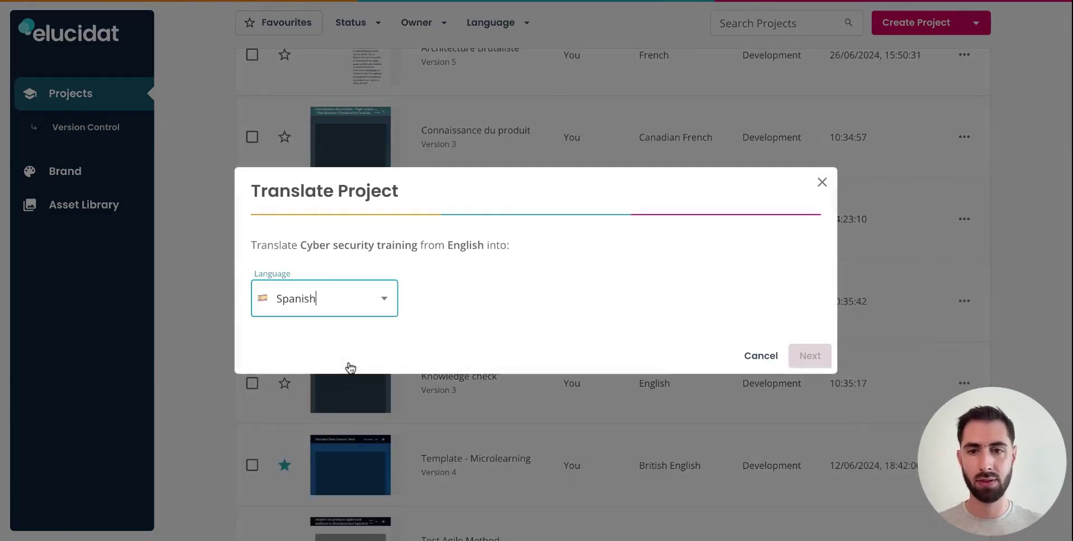
{"action": "left_click", "coordinate": [807, 356]}
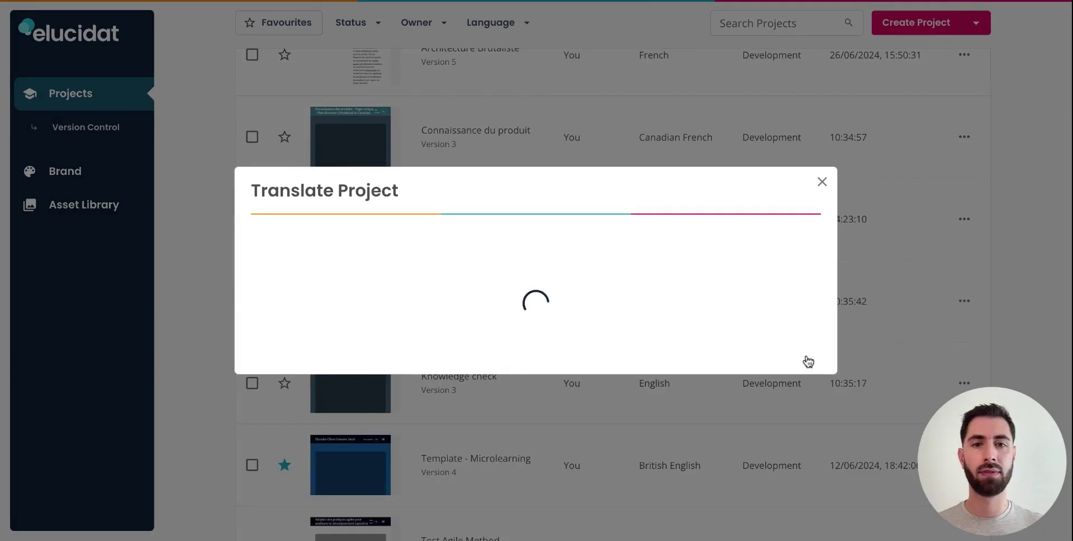